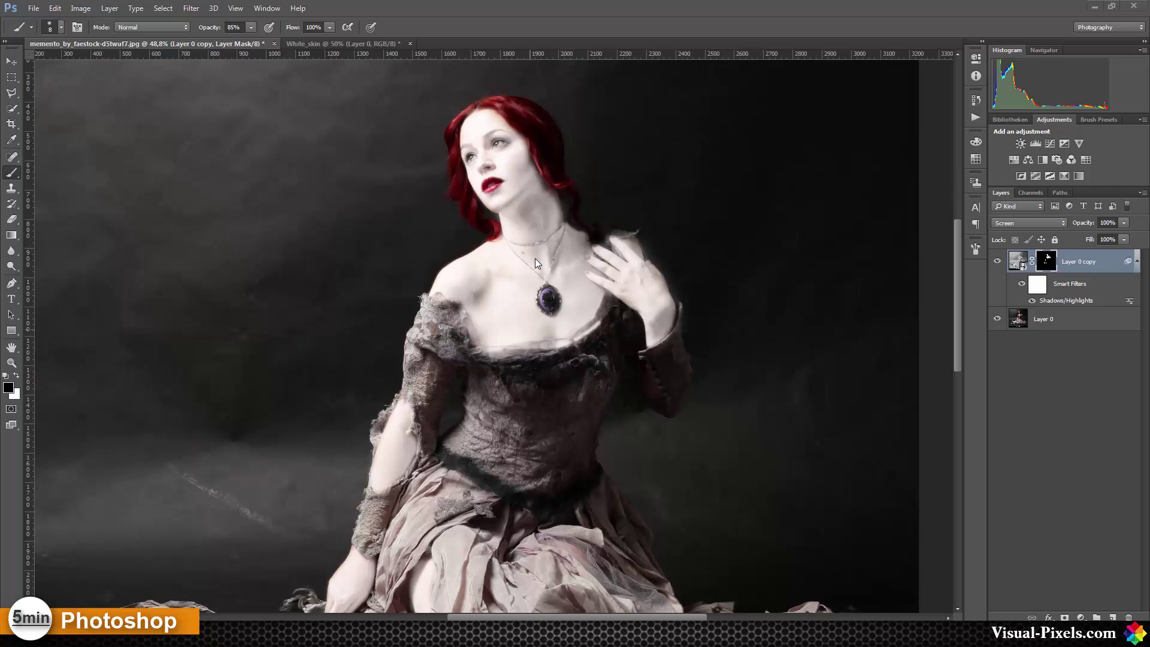
Compare the pale-skin result with the original by toggling Layer 0 copy, then switch to White_skin
{"action": "left_click", "coordinate": [997, 321], "text": "alt"}
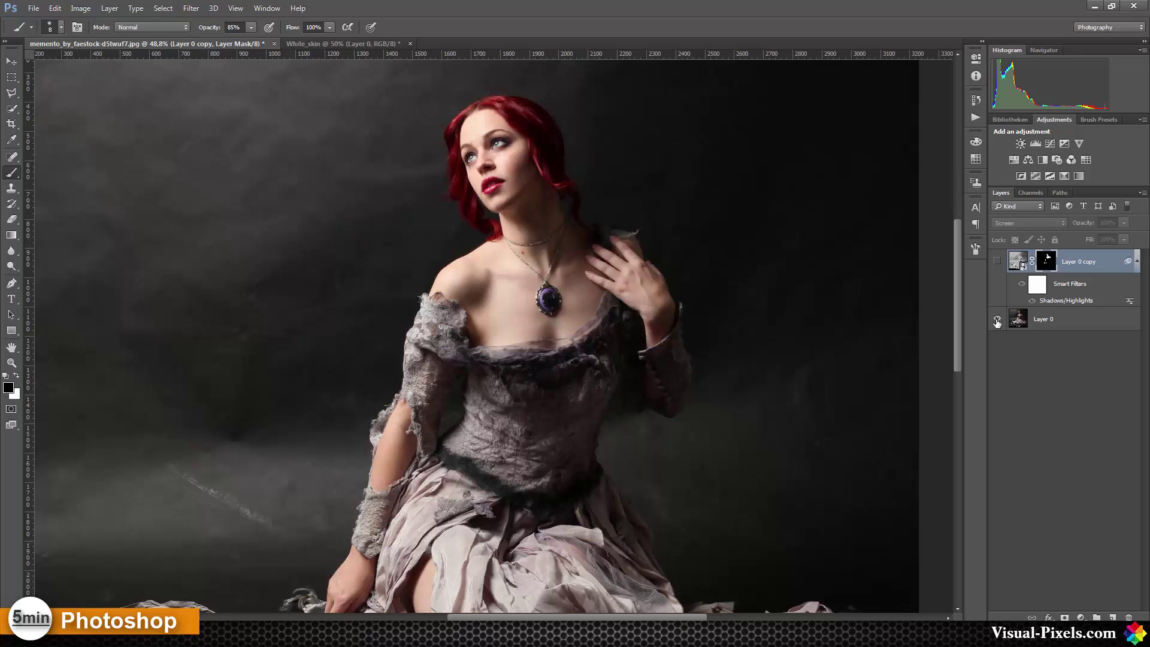
{"action": "left_click", "coordinate": [997, 320], "text": "alt"}
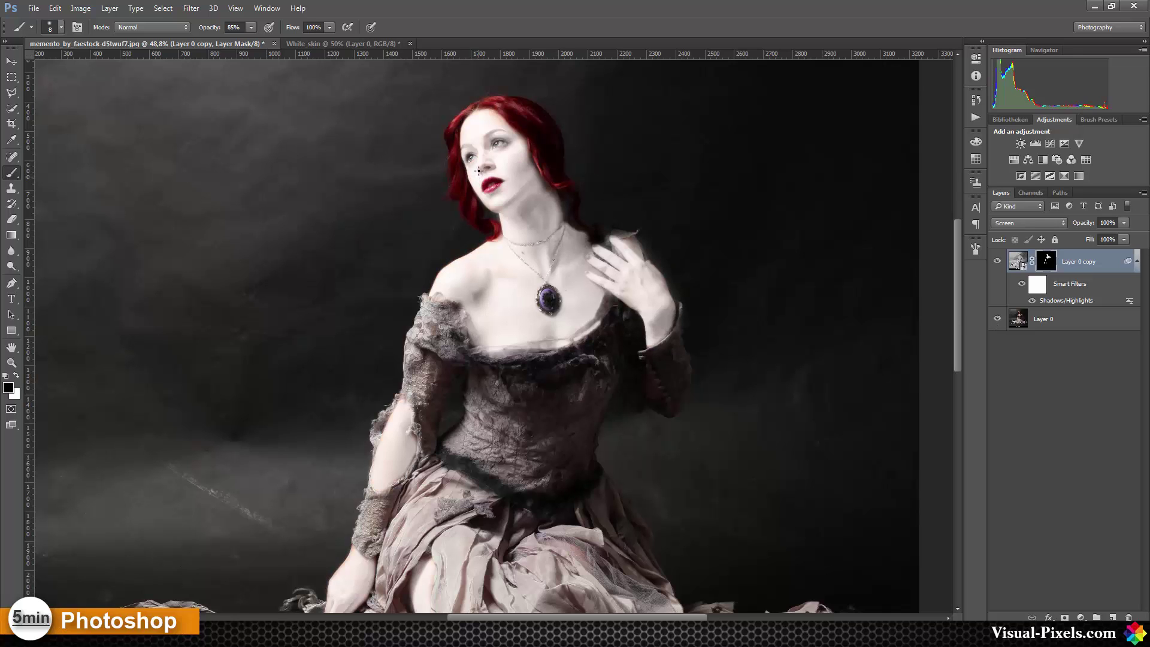
{"action": "left_click", "coordinate": [375, 42]}
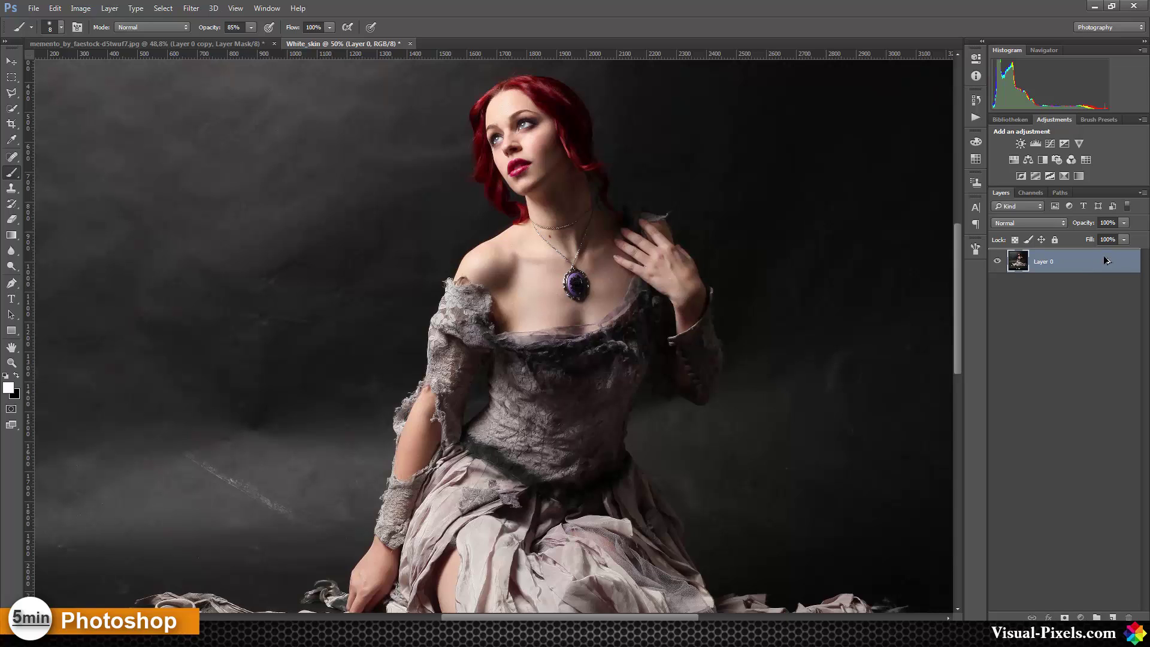
Duplicate Layer 0, desaturate the copy to black and white, and convert it to a Smart Object
{"action": "key", "text": "ctrl+j"}
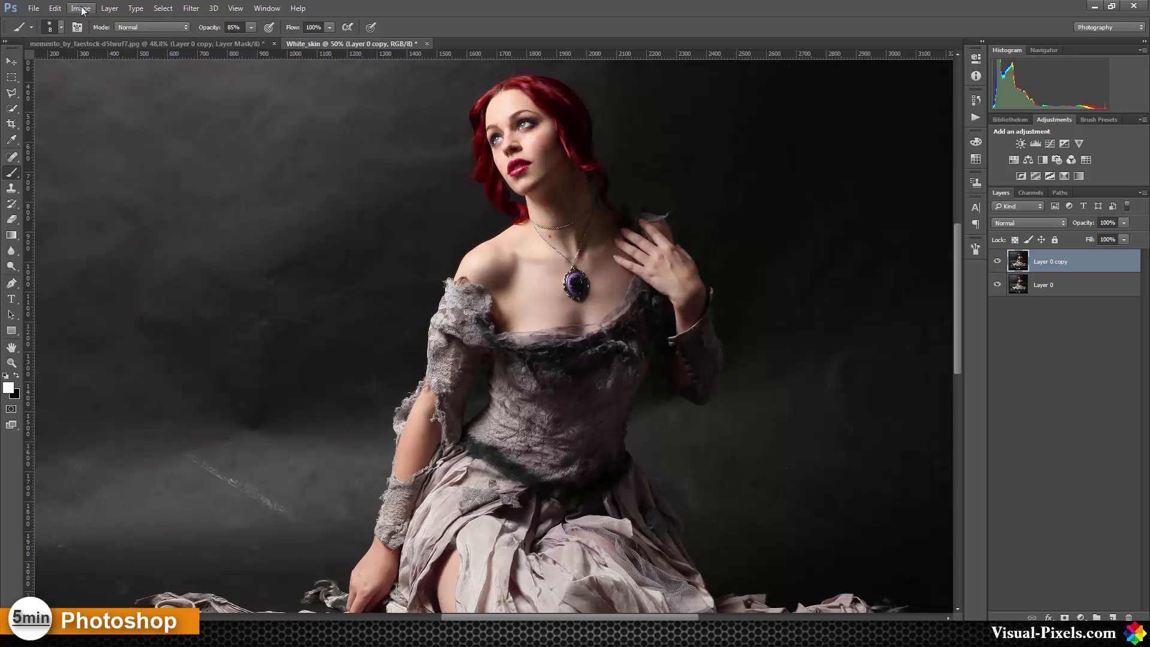
{"action": "left_click", "coordinate": [80, 7]}
{"action": "mouse_move", "coordinate": [102, 39]}
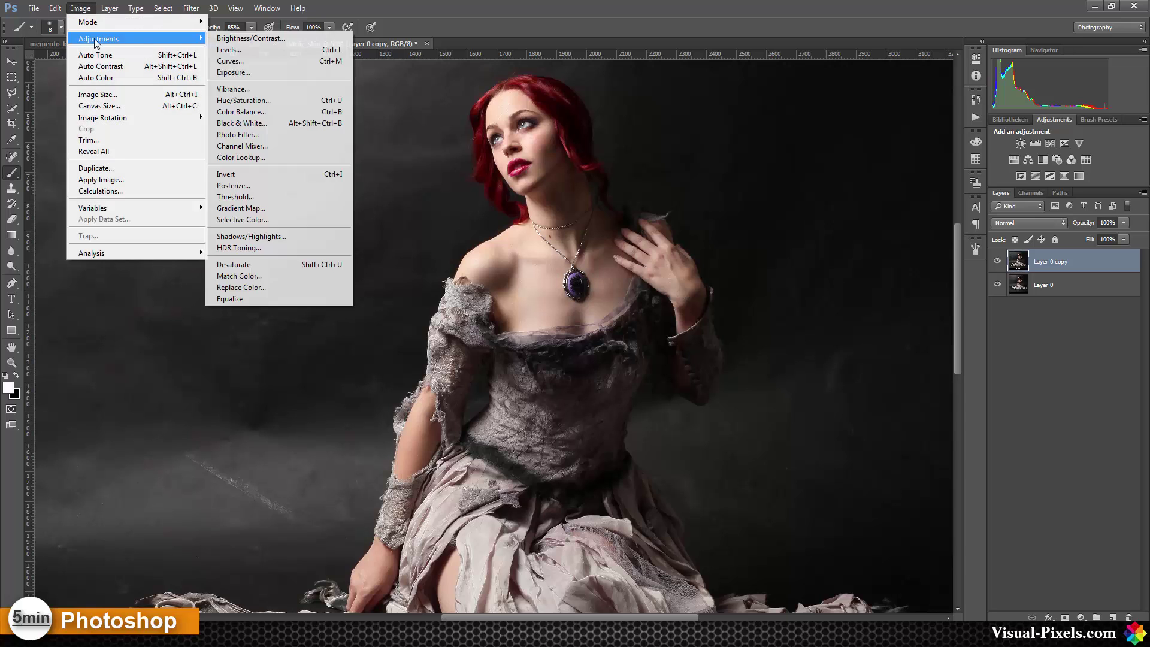
{"action": "left_click", "coordinate": [257, 265]}
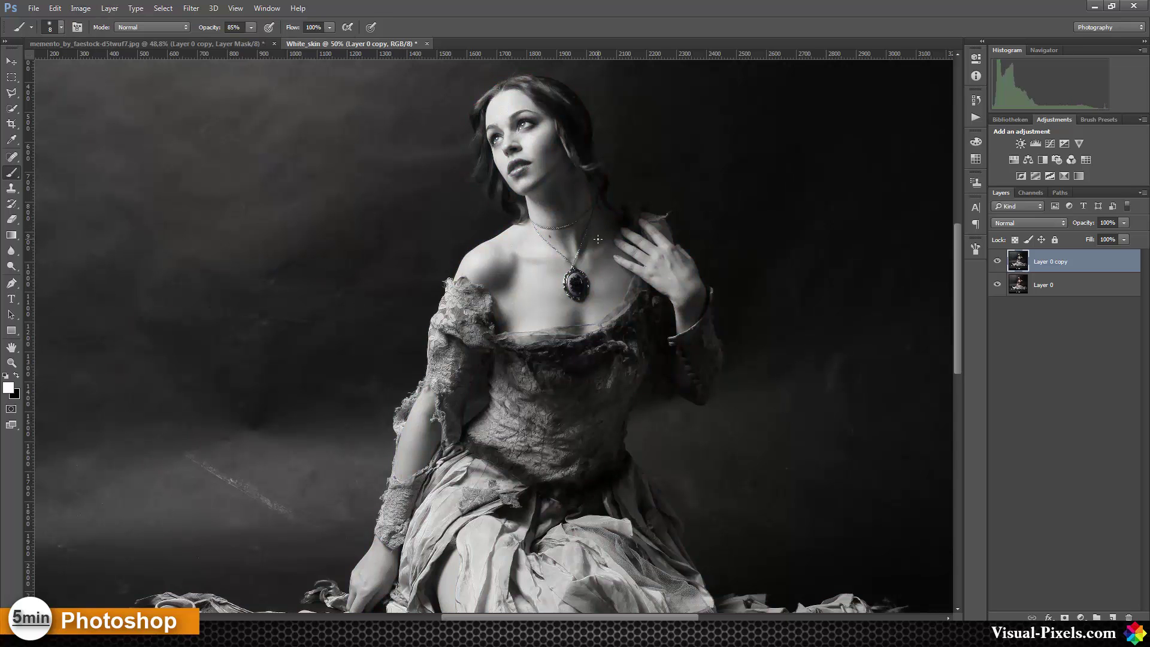
{"action": "right_click", "coordinate": [1059, 263]}
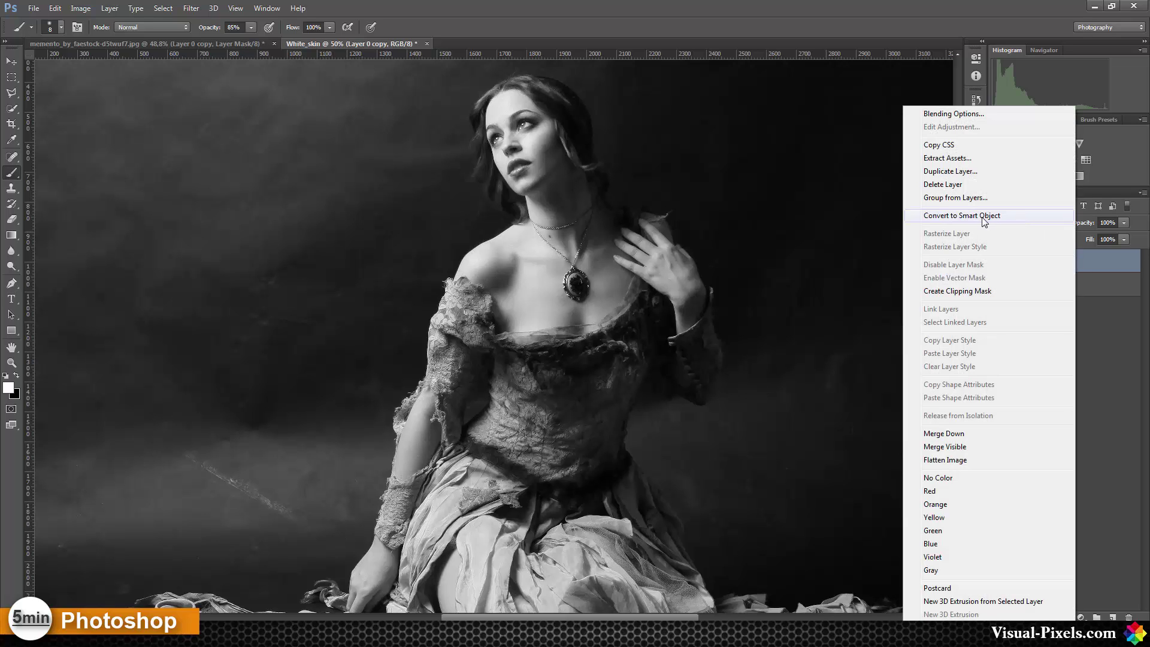
{"action": "left_click", "coordinate": [983, 217]}
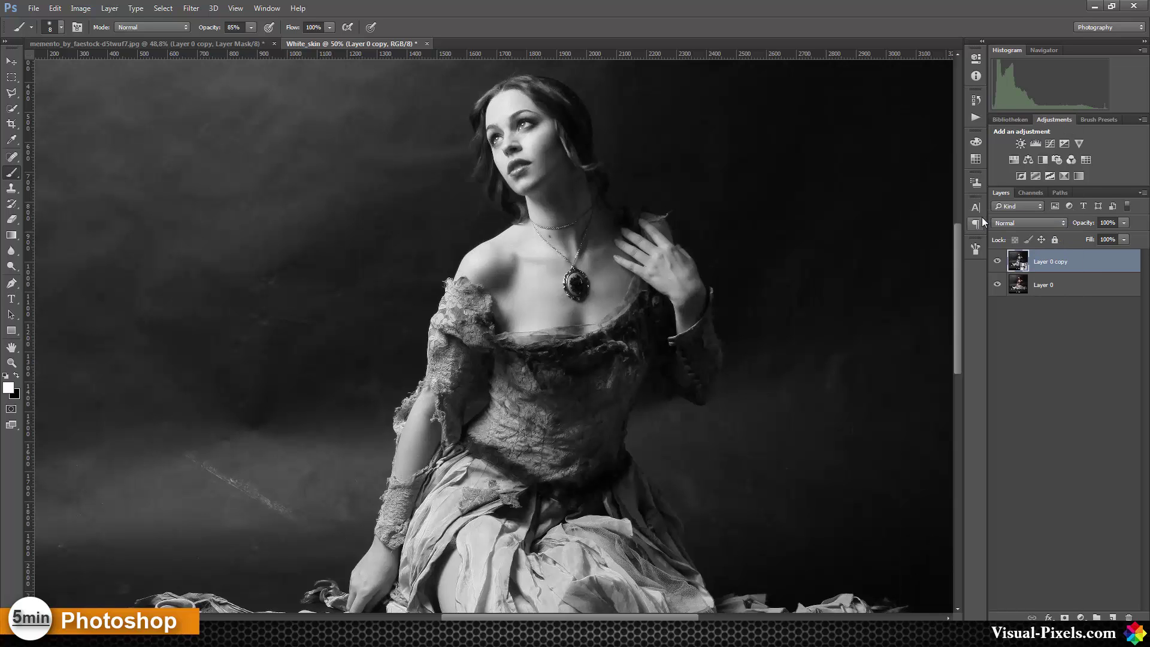
{"action": "left_click", "coordinate": [87, 9]}
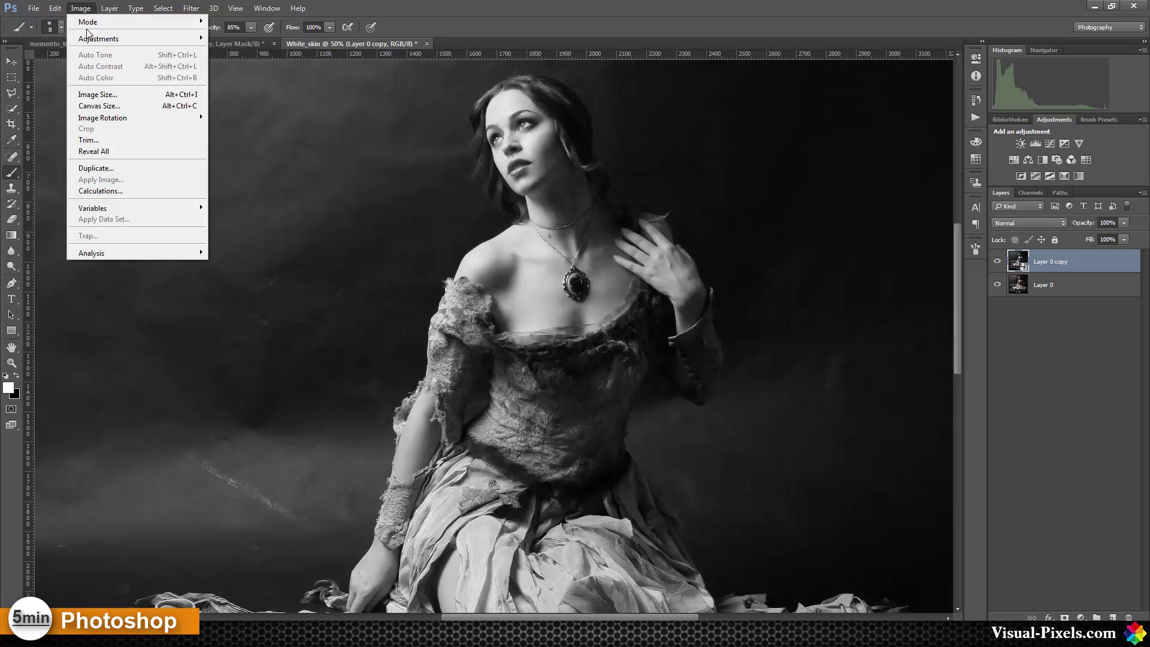
Apply Shadows/Highlights to the grey copy with shadows amount 93%, tone 86%, highlights amount 7%
{"action": "mouse_move", "coordinate": [96, 39]}
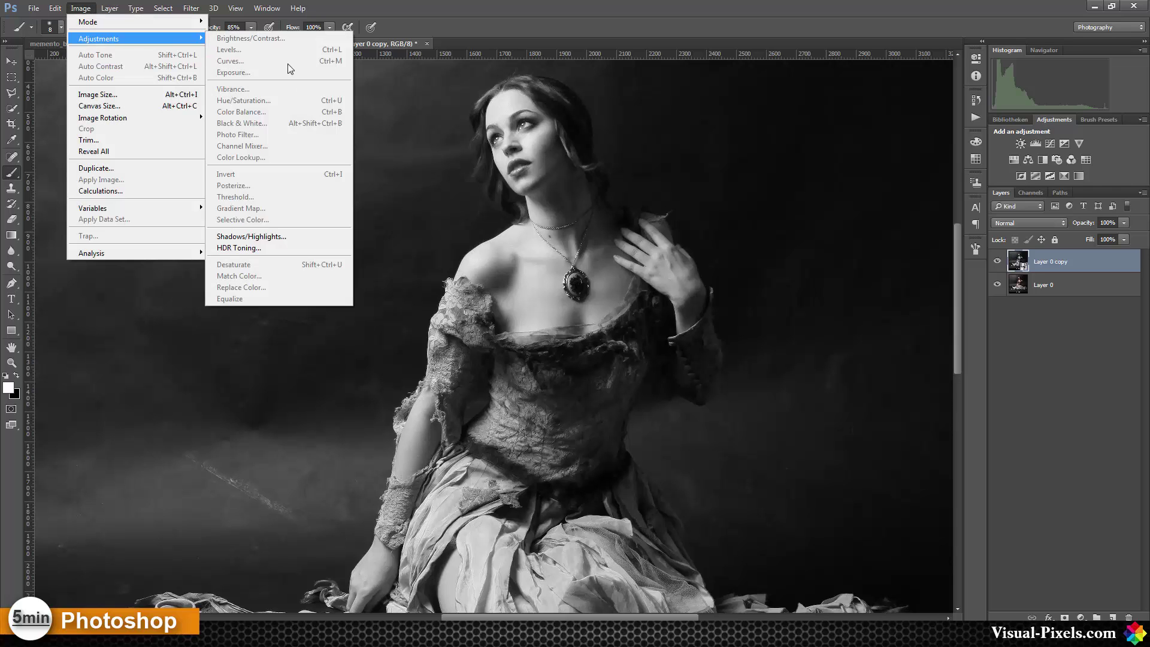
{"action": "left_click", "coordinate": [279, 236]}
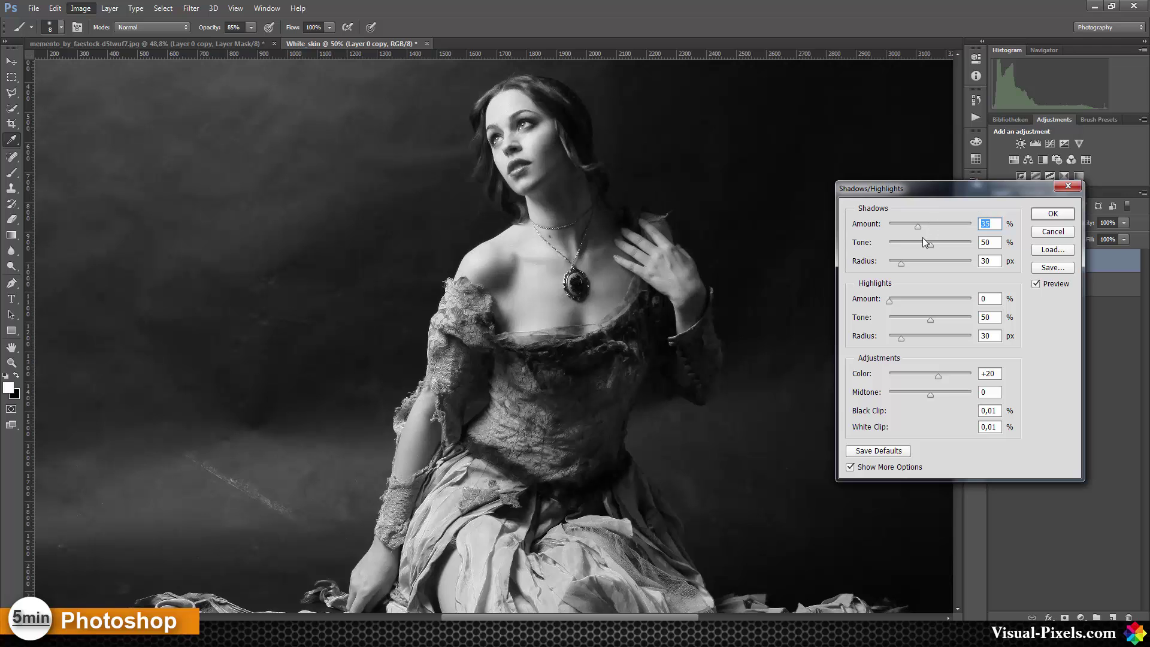
{"action": "left_click_drag", "start_coordinate": [953, 225], "coordinate": [964, 226]}
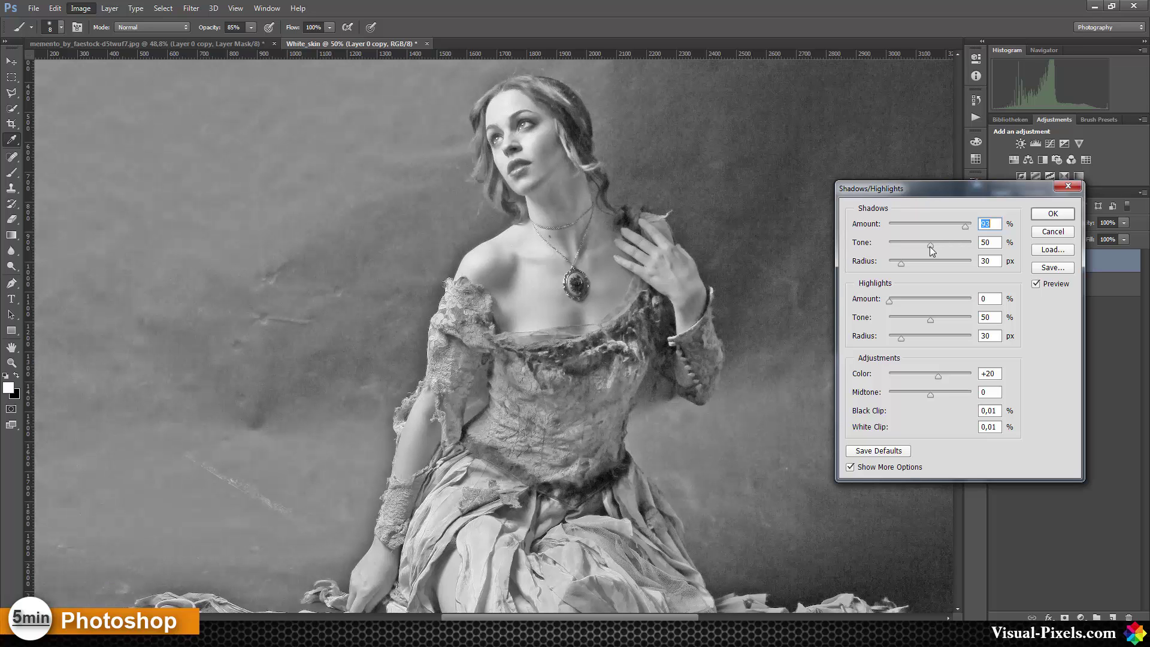
{"action": "left_click", "coordinate": [930, 246]}
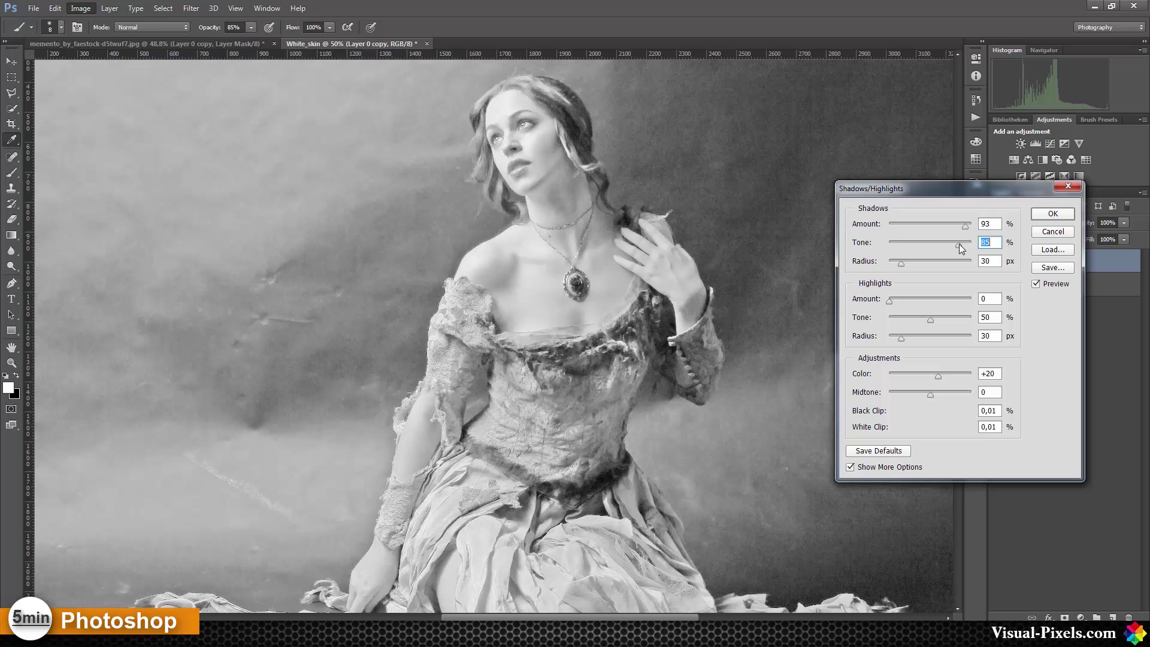
{"action": "key", "text": "Up"}
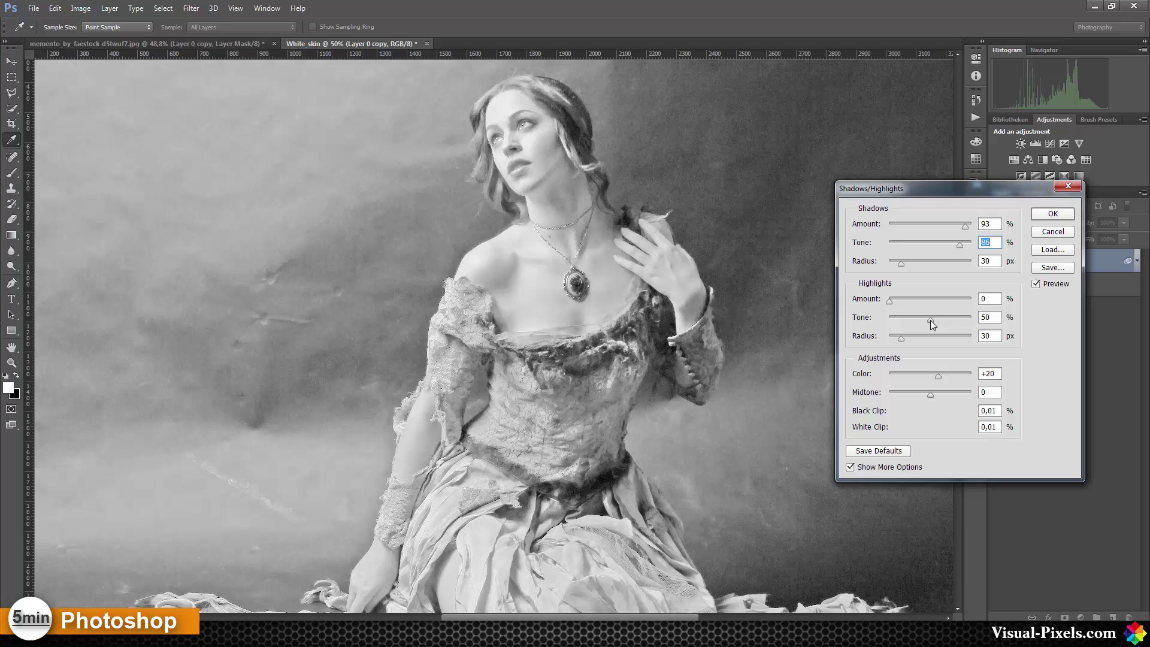
{"action": "left_click", "coordinate": [893, 301]}
{"action": "left_click_drag", "start_coordinate": [894, 300], "coordinate": [897, 301]}
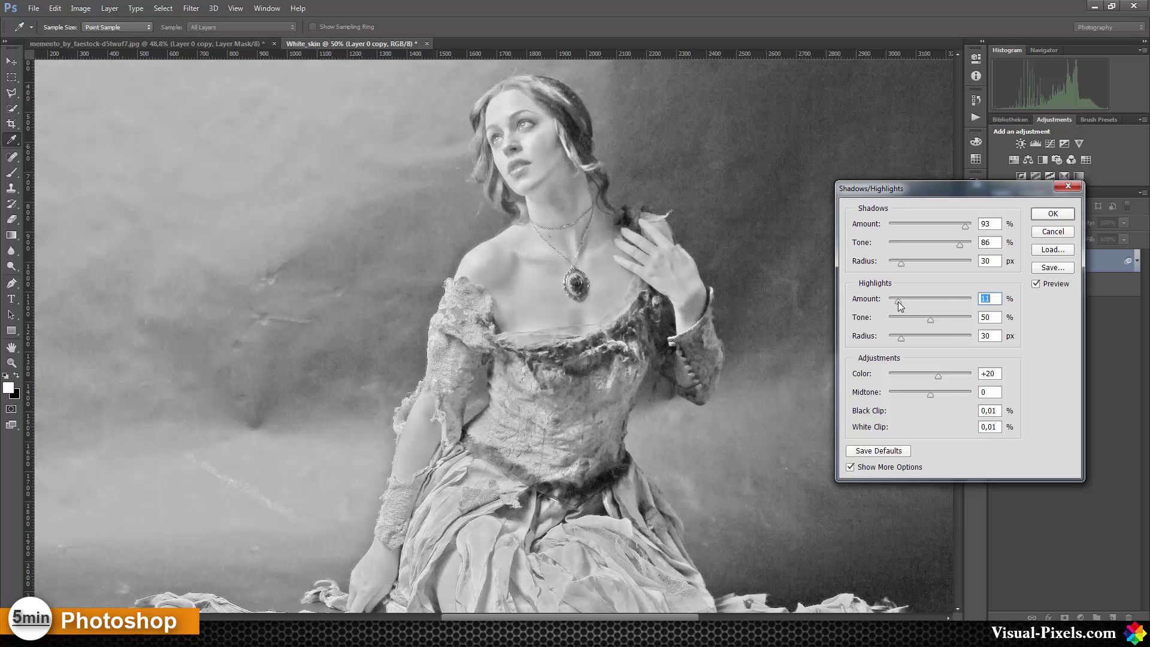
{"action": "left_click", "coordinate": [1054, 214]}
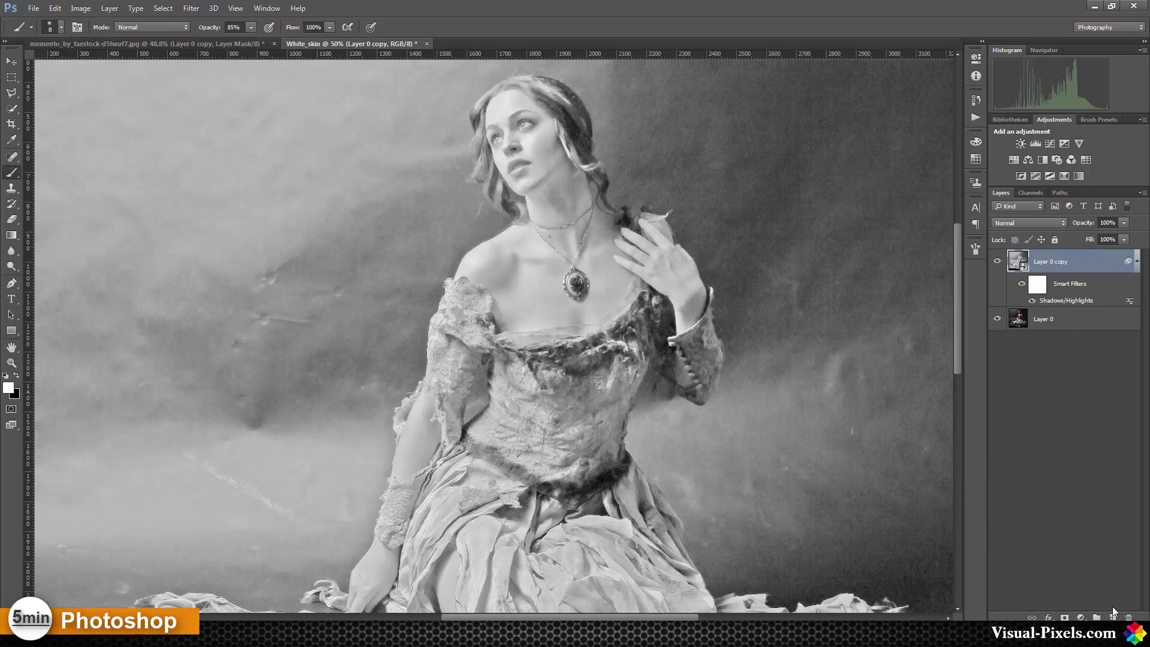
Add a black mask to the grey copy, set brush opacity to 100%, and paint white on the forehead
{"action": "left_click", "coordinate": [1065, 617], "text": "alt"}
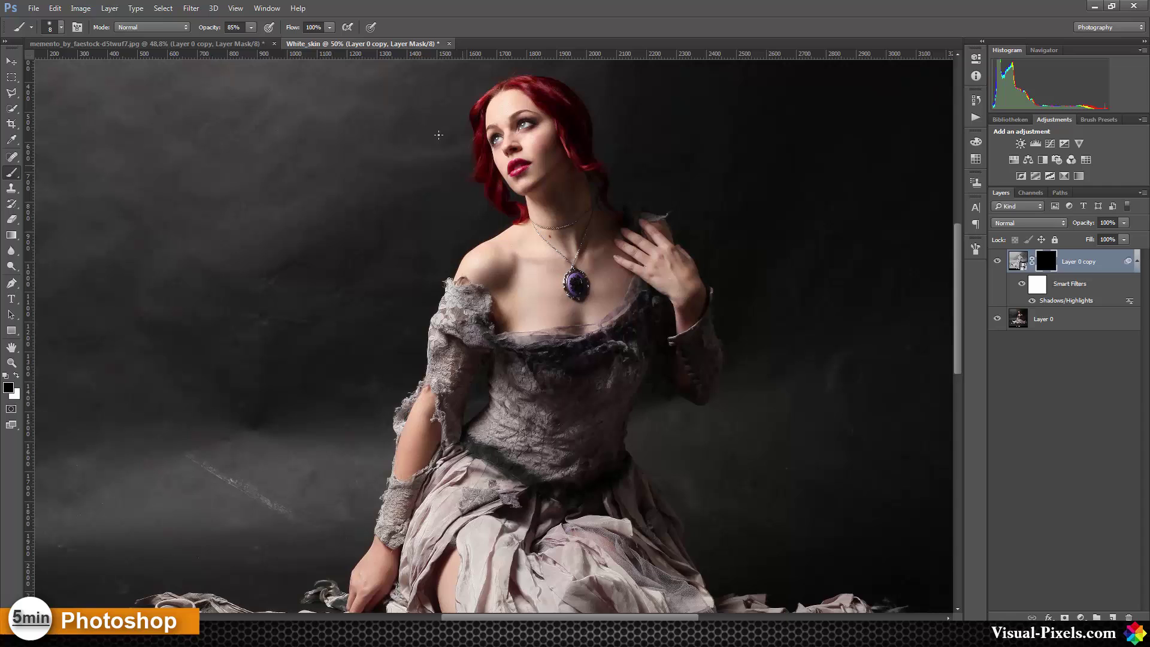
{"action": "left_click", "coordinate": [251, 27]}
{"action": "left_click_drag", "start_coordinate": [250, 41], "coordinate": [261, 41]}
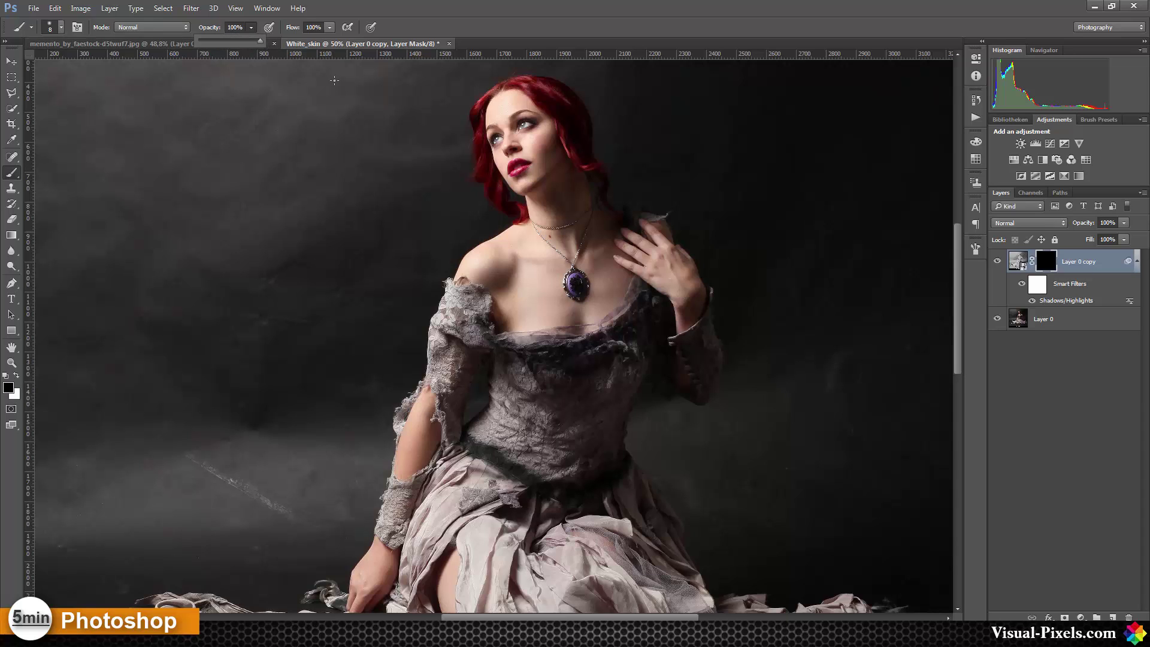
{"action": "left_click", "coordinate": [565, 180]}
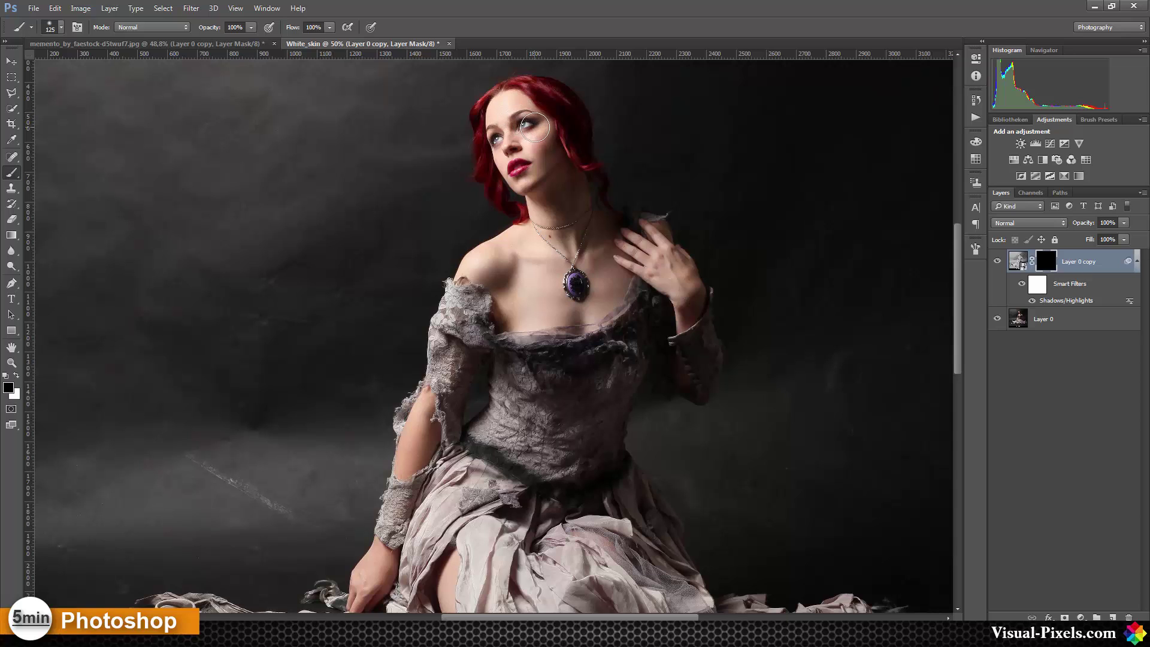
{"action": "key", "text": "x"}
{"action": "mouse_move", "coordinate": [524, 115]}
{"action": "left_mouse_down"}
{"action": "mouse_move", "coordinate": [510, 113]}
{"action": "mouse_move", "coordinate": [510, 99]}
{"action": "mouse_move", "coordinate": [495, 135]}
{"action": "mouse_move", "coordinate": [512, 161]}
{"action": "mouse_move", "coordinate": [525, 142]}
{"action": "left_mouse_up"}
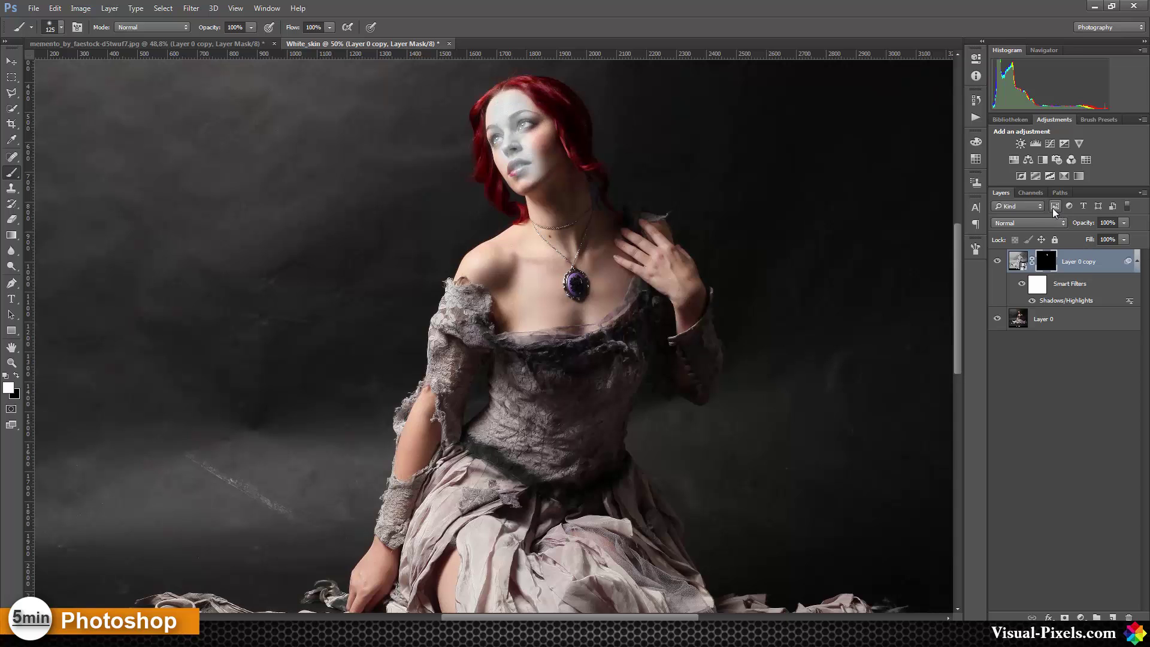
Set the grey copy to Screen blending and paint pale skin from the eye down to the neck
{"action": "left_click", "coordinate": [1046, 224]}
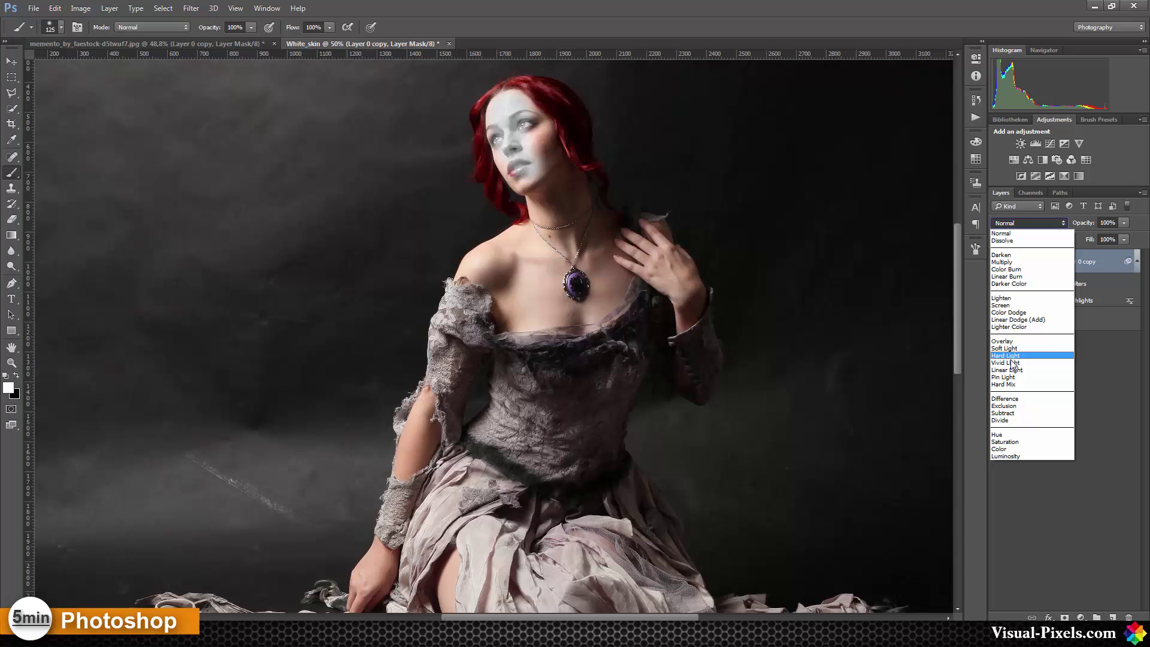
{"action": "left_click", "coordinate": [1019, 306]}
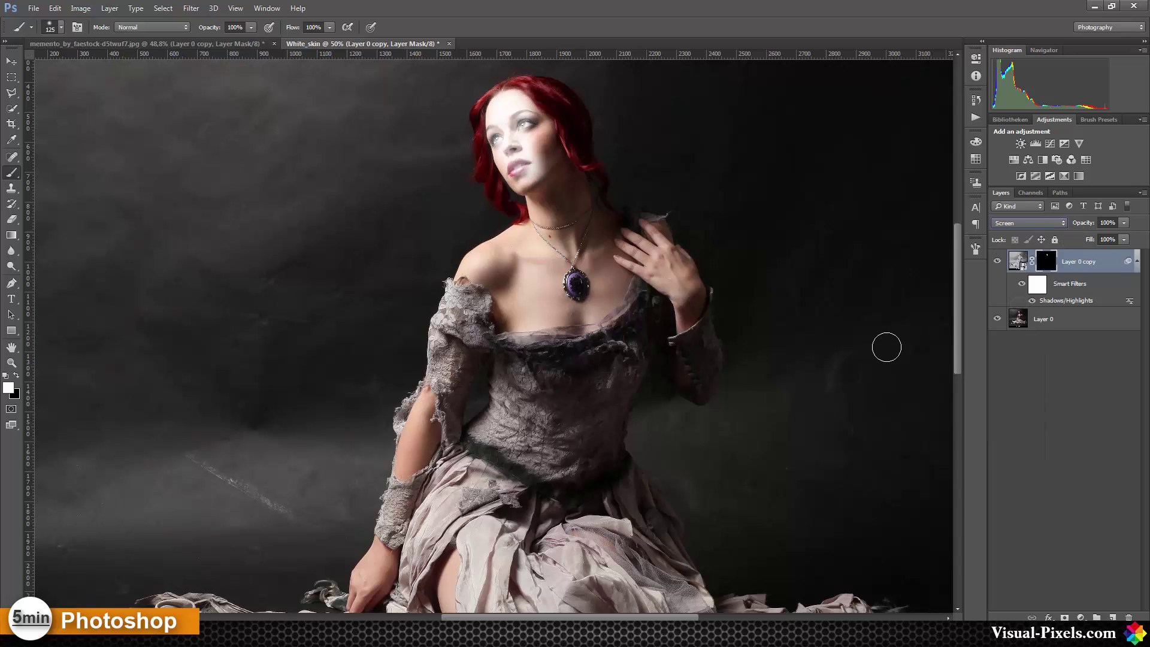
{"action": "mouse_move", "coordinate": [518, 127]}
{"action": "left_mouse_down"}
{"action": "mouse_move", "coordinate": [600, 245]}
{"action": "mouse_move", "coordinate": [622, 256]}
{"action": "mouse_move", "coordinate": [598, 308]}
{"action": "mouse_move", "coordinate": [573, 320]}
{"action": "mouse_move", "coordinate": [515, 317]}
{"action": "mouse_move", "coordinate": [498, 274]}
{"action": "mouse_move", "coordinate": [472, 274]}
{"action": "mouse_move", "coordinate": [545, 225]}
{"action": "mouse_move", "coordinate": [537, 187]}
{"action": "mouse_move", "coordinate": [585, 292]}
{"action": "mouse_move", "coordinate": [528, 269]}
{"action": "mouse_move", "coordinate": [494, 272]}
{"action": "mouse_move", "coordinate": [530, 247]}
{"action": "mouse_move", "coordinate": [529, 236]}
{"action": "mouse_move", "coordinate": [526, 270]}
{"action": "mouse_move", "coordinate": [513, 134]}
{"action": "mouse_move", "coordinate": [527, 159]}
{"action": "mouse_move", "coordinate": [509, 158]}
{"action": "mouse_move", "coordinate": [527, 178]}
{"action": "mouse_move", "coordinate": [530, 169]}
{"action": "mouse_move", "coordinate": [502, 122]}
{"action": "mouse_move", "coordinate": [604, 257]}
{"action": "left_mouse_up"}
Paint white on the mask over the hand, wrist, shoulder, arm and exposed leg with brush size 90
{"action": "mouse_move", "coordinate": [680, 283]}
{"action": "left_mouse_down"}
{"action": "mouse_move", "coordinate": [657, 266]}
{"action": "mouse_move", "coordinate": [685, 283]}
{"action": "mouse_move", "coordinate": [671, 279]}
{"action": "mouse_move", "coordinate": [683, 290]}
{"action": "mouse_move", "coordinate": [665, 297]}
{"action": "mouse_move", "coordinate": [683, 301]}
{"action": "mouse_move", "coordinate": [683, 326]}
{"action": "mouse_move", "coordinate": [697, 310]}
{"action": "mouse_move", "coordinate": [690, 271]}
{"action": "mouse_move", "coordinate": [642, 223]}
{"action": "mouse_move", "coordinate": [626, 234]}
{"action": "mouse_move", "coordinate": [651, 250]}
{"action": "mouse_move", "coordinate": [638, 248]}
{"action": "mouse_move", "coordinate": [643, 271]}
{"action": "mouse_move", "coordinate": [629, 266]}
{"action": "mouse_move", "coordinate": [660, 252]}
{"action": "left_mouse_up"}
{"action": "key", "text": "bracketleft"}
{"action": "key", "text": "bracketleft"}
{"action": "key", "text": "bracketleft"}
{"action": "key", "text": "bracketleft"}
{"action": "key", "text": "bracketleft"}
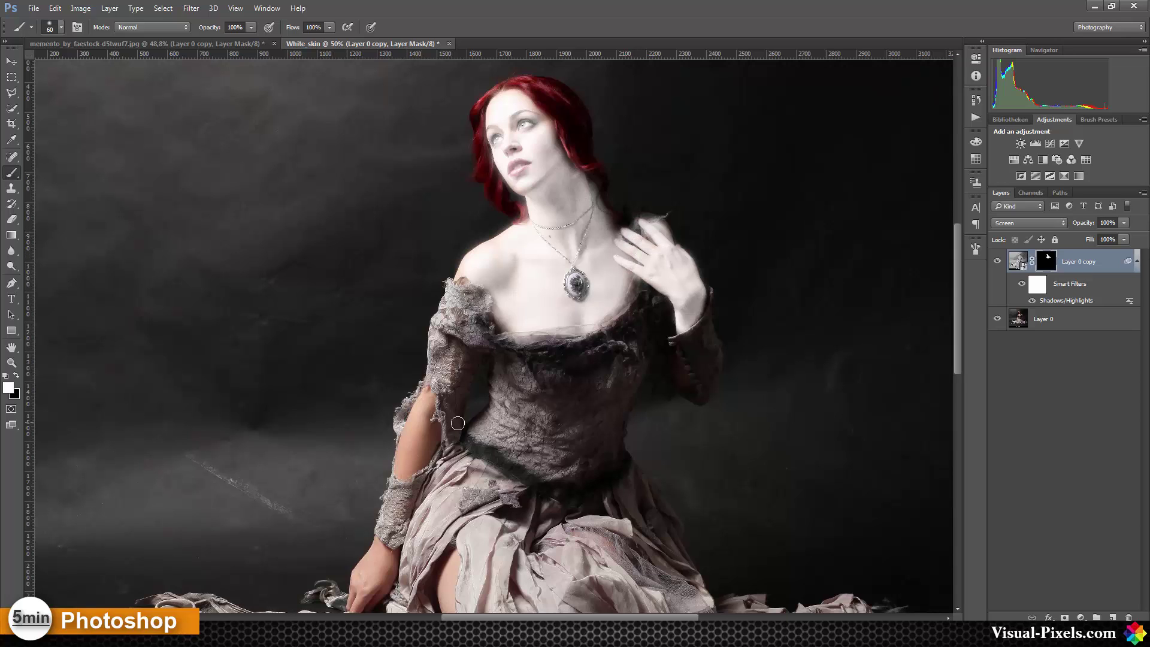
{"action": "mouse_move", "coordinate": [422, 398]}
{"action": "left_mouse_down"}
{"action": "mouse_move", "coordinate": [401, 476]}
{"action": "mouse_move", "coordinate": [431, 451]}
{"action": "mouse_move", "coordinate": [428, 403]}
{"action": "mouse_move", "coordinate": [415, 454]}
{"action": "left_mouse_up"}
{"action": "left_click_drag", "start_coordinate": [361, 593], "coordinate": [416, 452]}
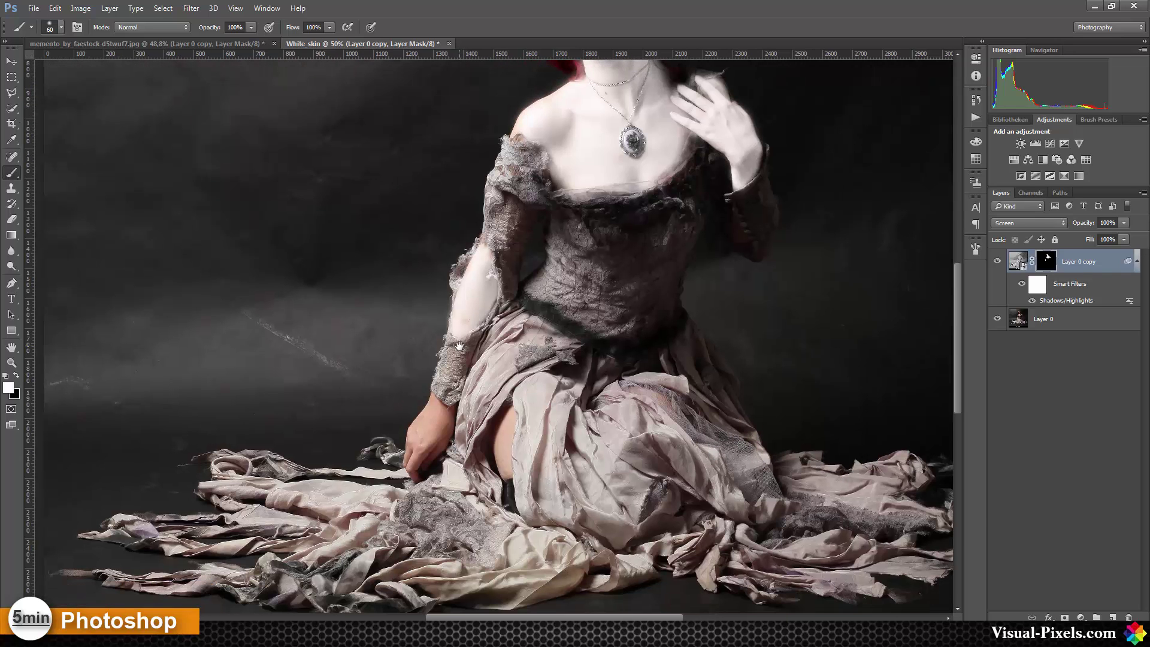
{"action": "mouse_move", "coordinate": [435, 406]}
{"action": "left_mouse_down"}
{"action": "mouse_move", "coordinate": [429, 430]}
{"action": "mouse_move", "coordinate": [433, 403]}
{"action": "mouse_move", "coordinate": [412, 439]}
{"action": "mouse_move", "coordinate": [411, 473]}
{"action": "mouse_move", "coordinate": [443, 425]}
{"action": "mouse_move", "coordinate": [446, 414]}
{"action": "mouse_move", "coordinate": [413, 475]}
{"action": "mouse_move", "coordinate": [430, 425]}
{"action": "left_mouse_up"}
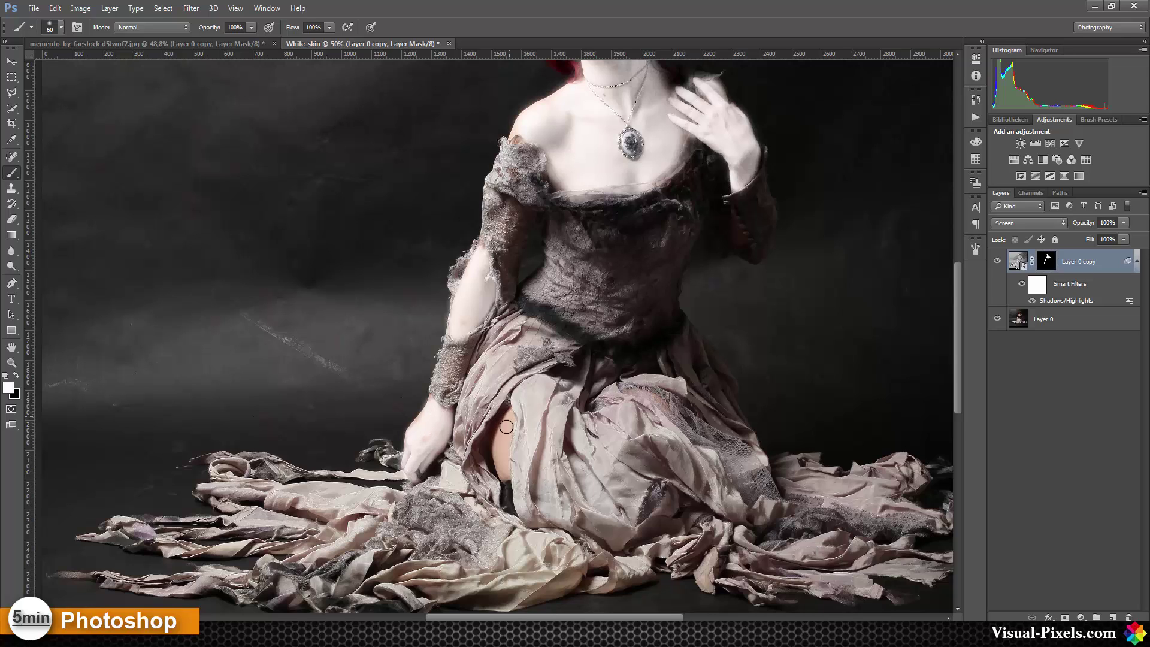
{"action": "mouse_move", "coordinate": [506, 426]}
{"action": "left_mouse_down"}
{"action": "mouse_move", "coordinate": [503, 473]}
{"action": "mouse_move", "coordinate": [497, 447]}
{"action": "left_mouse_up"}
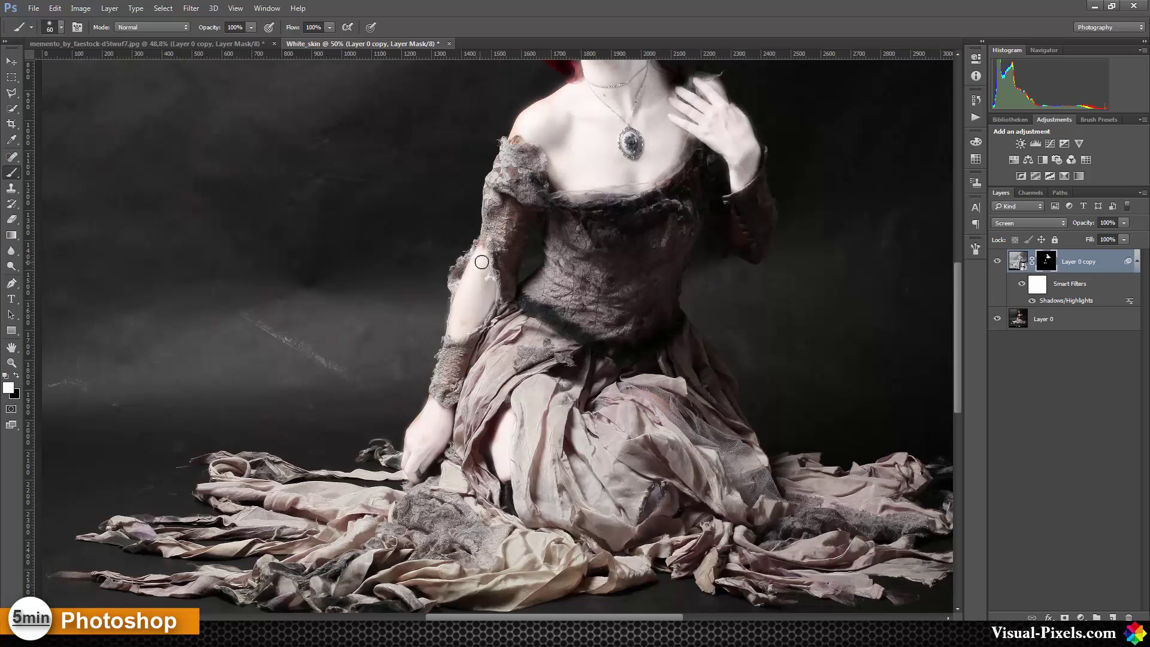
{"action": "mouse_move", "coordinate": [483, 253]}
{"action": "left_mouse_down"}
{"action": "mouse_move", "coordinate": [463, 324]}
{"action": "mouse_move", "coordinate": [470, 315]}
{"action": "mouse_move", "coordinate": [434, 452]}
{"action": "left_mouse_up"}
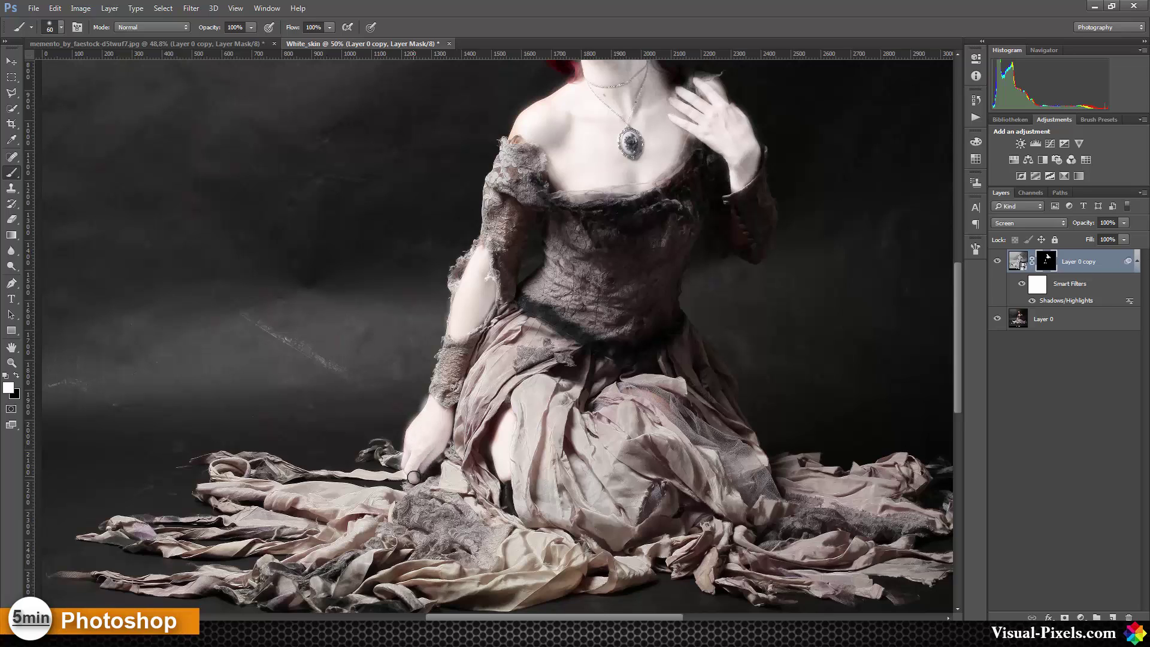
{"action": "left_click_drag", "start_coordinate": [733, 204], "coordinate": [624, 322]}
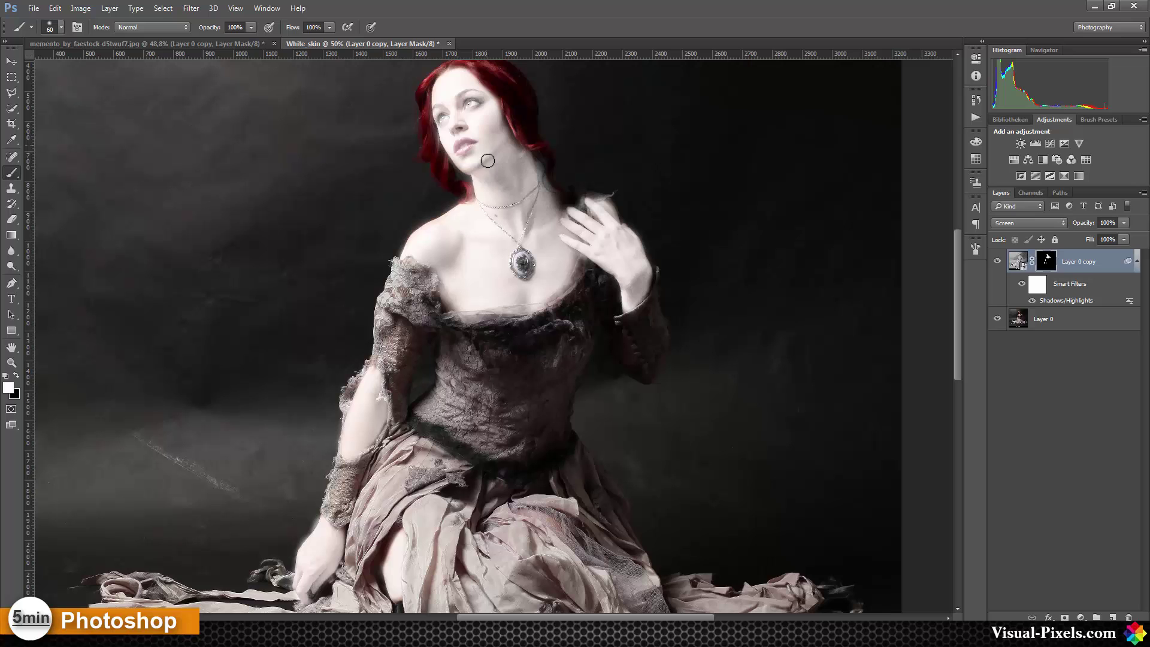
{"action": "mouse_move", "coordinate": [521, 263]}
{"action": "left_mouse_down"}
{"action": "mouse_move", "coordinate": [503, 228]}
{"action": "mouse_move", "coordinate": [579, 149]}
{"action": "mouse_move", "coordinate": [479, 279]}
{"action": "mouse_move", "coordinate": [487, 263]}
{"action": "left_mouse_up"}
Zoom in and paint black along the forearm, hand and finger edges to remove halos, restoring the fingertip
{"action": "key", "text": "ctrl+r"}
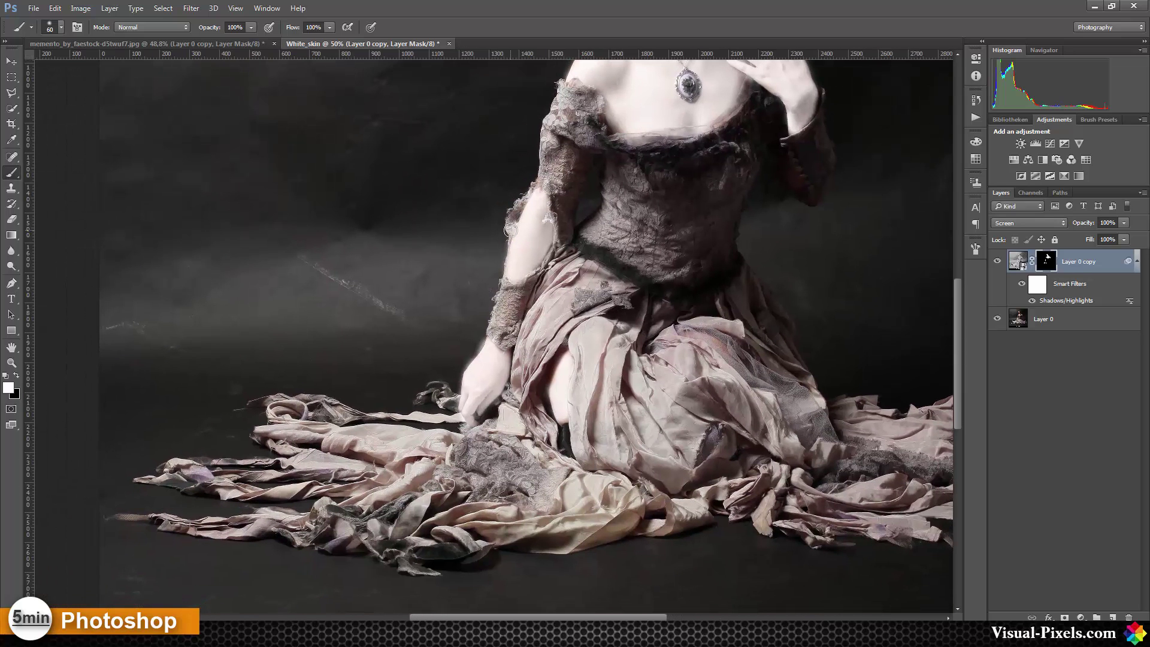
{"action": "scroll", "coordinate": [511, 230], "scroll_direction": "up", "scroll_amount": 5}
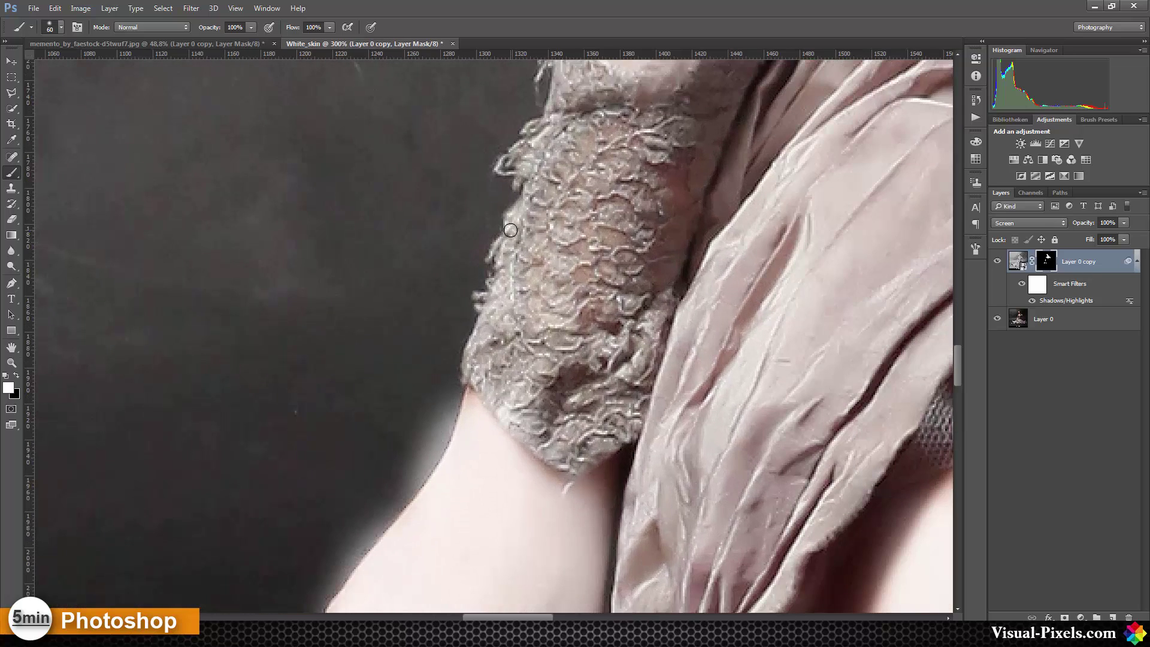
{"action": "left_click_drag", "start_coordinate": [488, 299], "coordinate": [419, 180]}
{"action": "key", "text": "bracketleft"}
{"action": "key", "text": "bracketleft"}
{"action": "key", "text": "bracketleft"}
{"action": "key", "text": "bracketleft"}
{"action": "key", "text": "bracketleft"}
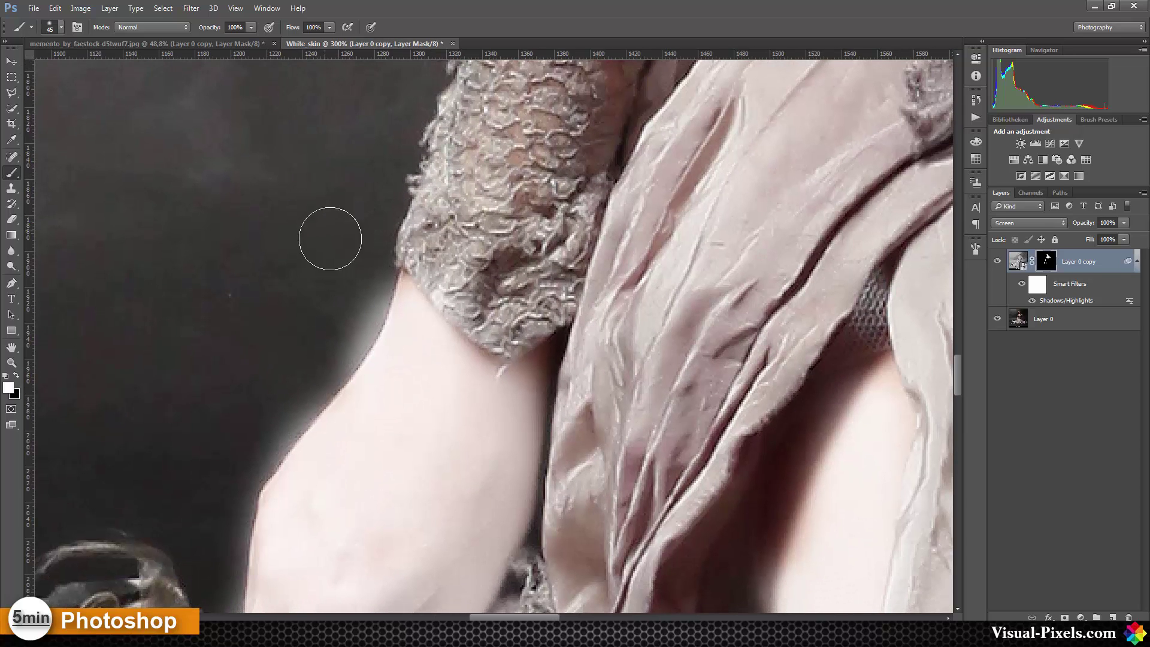
{"action": "key", "text": "bracketleft"}
{"action": "key", "text": "bracketleft"}
{"action": "key", "text": "bracketleft"}
{"action": "key", "text": "x"}
{"action": "mouse_move", "coordinate": [359, 301]}
{"action": "left_mouse_down"}
{"action": "mouse_move", "coordinate": [379, 278]}
{"action": "mouse_move", "coordinate": [335, 374]}
{"action": "mouse_move", "coordinate": [254, 468]}
{"action": "mouse_move", "coordinate": [238, 542]}
{"action": "left_mouse_up"}
{"action": "left_click_drag", "start_coordinate": [318, 322], "coordinate": [465, 197]}
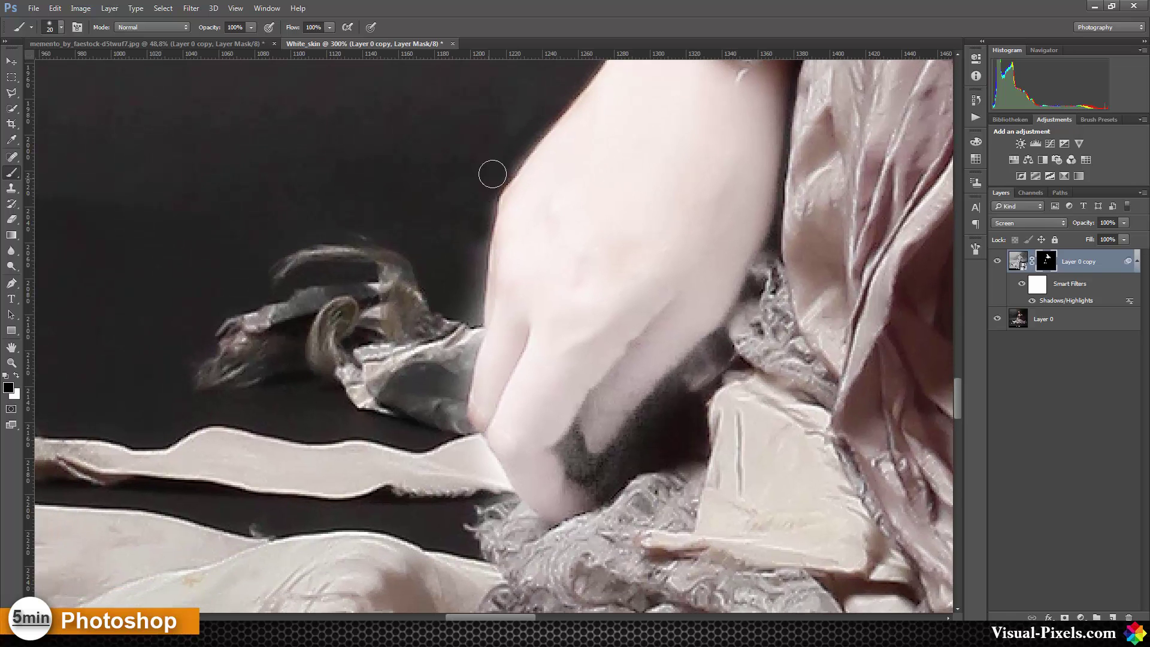
{"action": "mouse_move", "coordinate": [504, 163]}
{"action": "left_mouse_down"}
{"action": "mouse_move", "coordinate": [476, 196]}
{"action": "mouse_move", "coordinate": [453, 393]}
{"action": "left_mouse_up"}
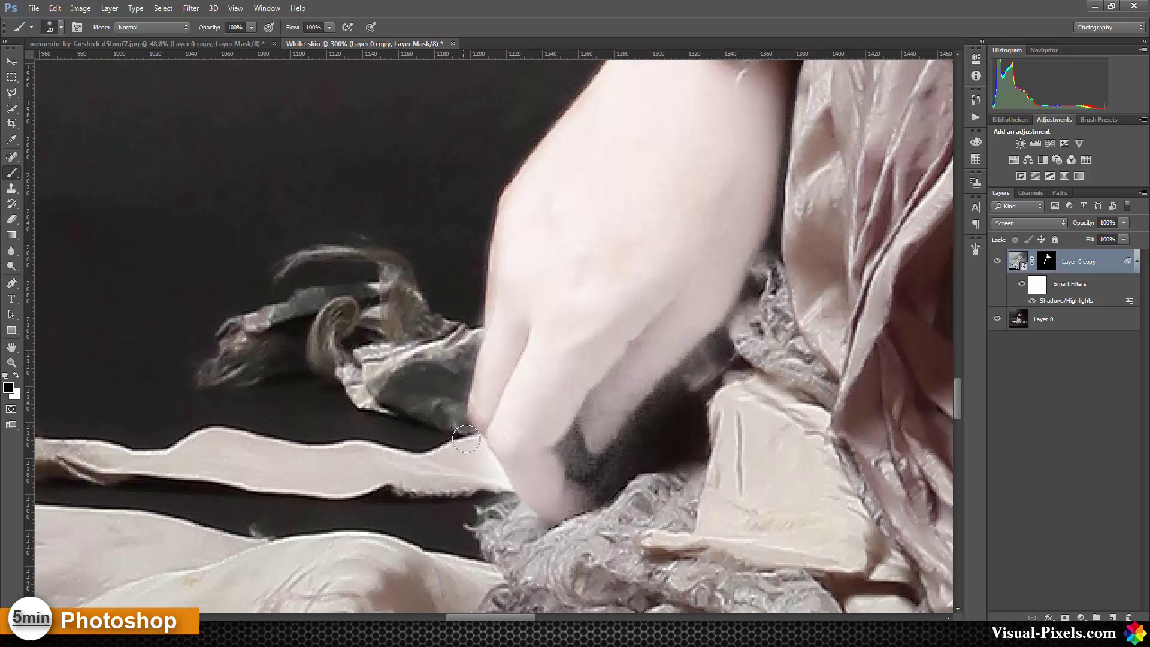
{"action": "mouse_move", "coordinate": [466, 439]}
{"action": "left_mouse_down"}
{"action": "mouse_move", "coordinate": [491, 493]}
{"action": "mouse_move", "coordinate": [562, 533]}
{"action": "left_mouse_up"}
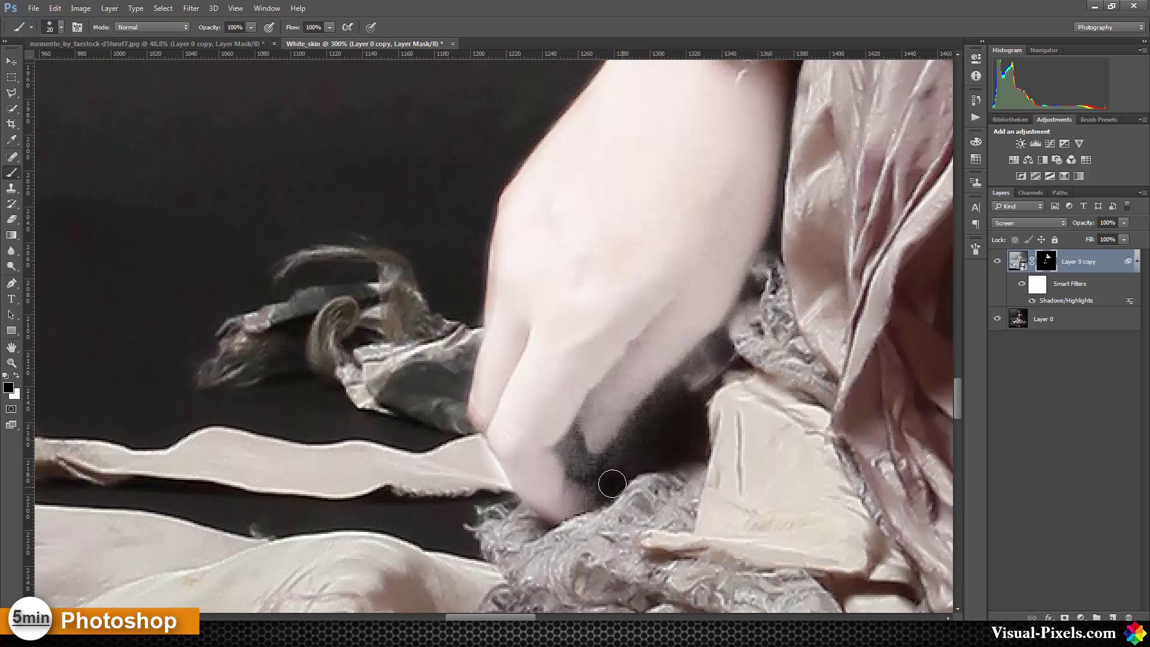
{"action": "key", "text": "bracketleft"}
{"action": "mouse_move", "coordinate": [612, 484]}
{"action": "left_mouse_down"}
{"action": "mouse_move", "coordinate": [596, 467]}
{"action": "mouse_move", "coordinate": [605, 496]}
{"action": "mouse_move", "coordinate": [629, 443]}
{"action": "mouse_move", "coordinate": [719, 359]}
{"action": "mouse_move", "coordinate": [764, 266]}
{"action": "mouse_move", "coordinate": [721, 341]}
{"action": "mouse_move", "coordinate": [689, 369]}
{"action": "mouse_move", "coordinate": [711, 346]}
{"action": "left_mouse_up"}
{"action": "left_click_drag", "start_coordinate": [654, 408], "coordinate": [616, 445]}
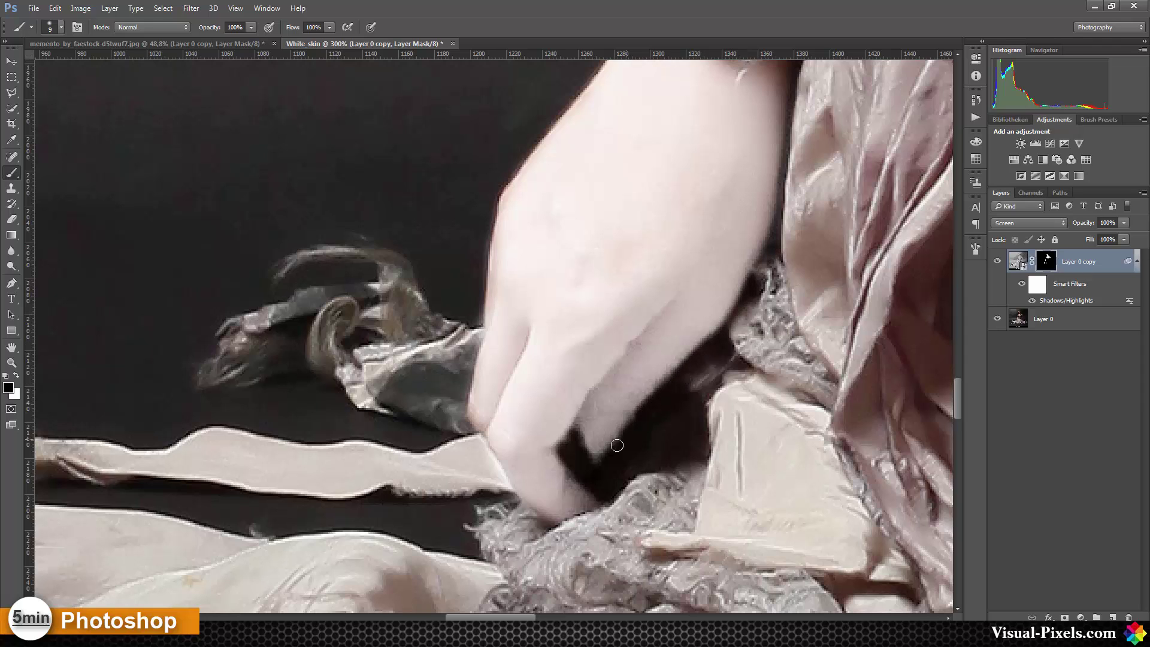
{"action": "left_click_drag", "start_coordinate": [476, 326], "coordinate": [464, 383]}
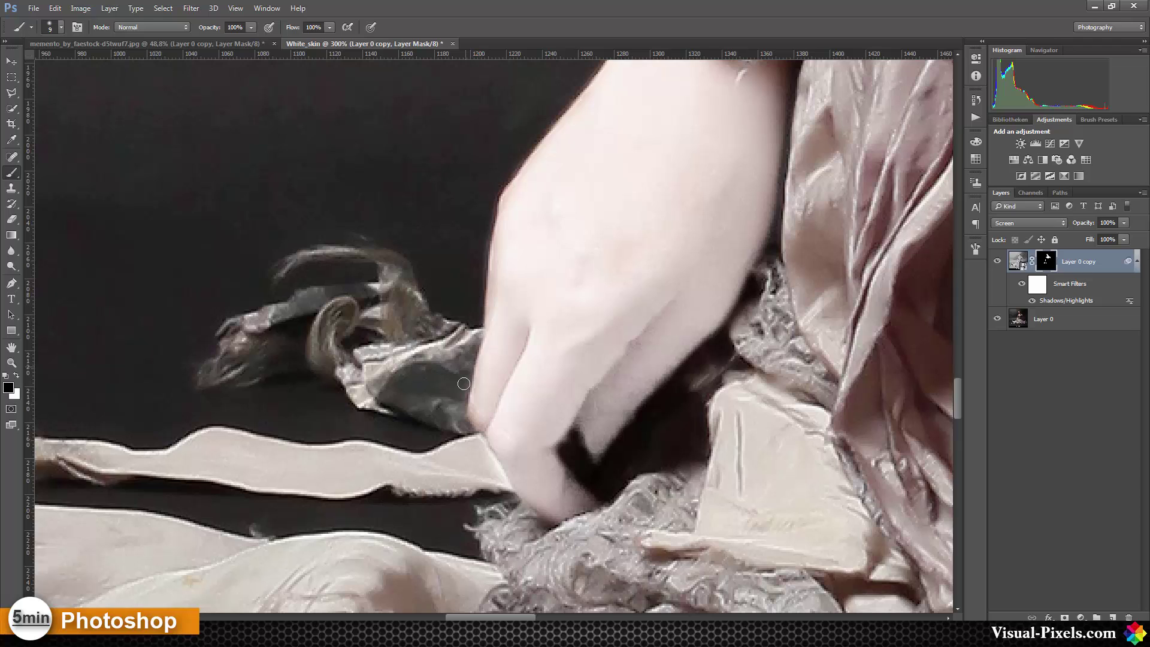
{"action": "key", "text": "x"}
{"action": "left_click_drag", "start_coordinate": [542, 499], "coordinate": [555, 516]}
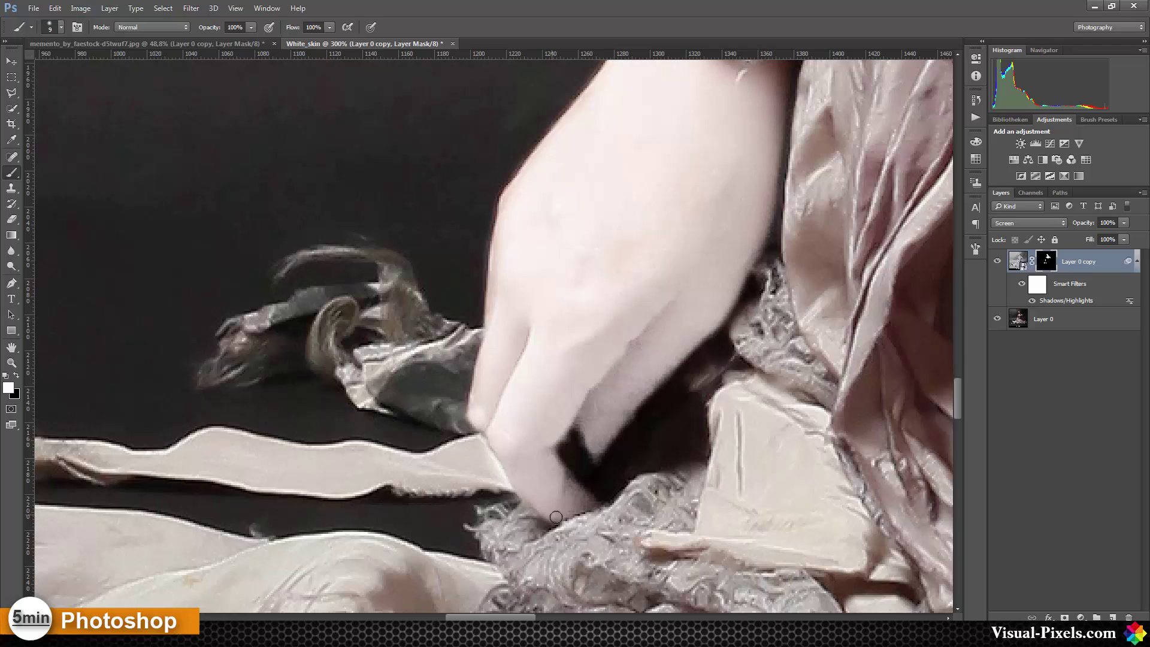
Clean the other arm's edge, restoring pale skin by the cloth and darkening its bright fringe
{"action": "mouse_move", "coordinate": [867, 307]}
{"action": "left_mouse_down"}
{"action": "mouse_move", "coordinate": [700, 290]}
{"action": "mouse_move", "coordinate": [577, 379]}
{"action": "mouse_move", "coordinate": [731, 180]}
{"action": "mouse_move", "coordinate": [750, 206]}
{"action": "mouse_move", "coordinate": [564, 341]}
{"action": "mouse_move", "coordinate": [662, 216]}
{"action": "mouse_move", "coordinate": [585, 359]}
{"action": "mouse_move", "coordinate": [574, 562]}
{"action": "left_mouse_up"}
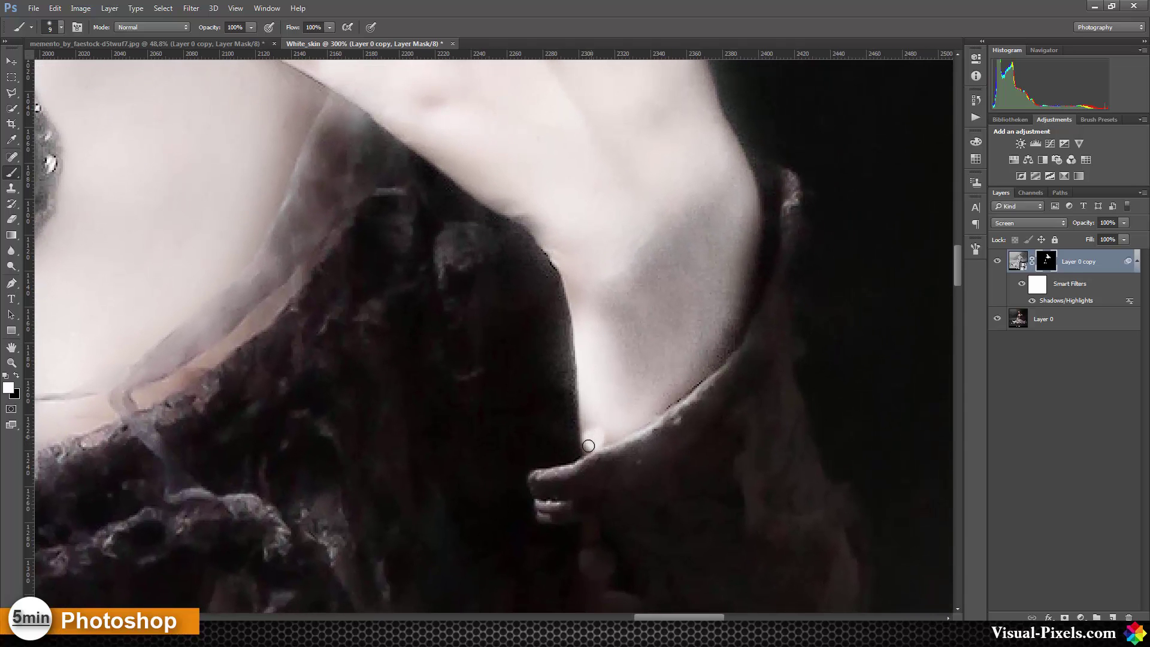
{"action": "mouse_move", "coordinate": [588, 445]}
{"action": "left_mouse_down"}
{"action": "mouse_move", "coordinate": [700, 370]}
{"action": "mouse_move", "coordinate": [736, 310]}
{"action": "mouse_move", "coordinate": [717, 357]}
{"action": "mouse_move", "coordinate": [682, 392]}
{"action": "left_mouse_up"}
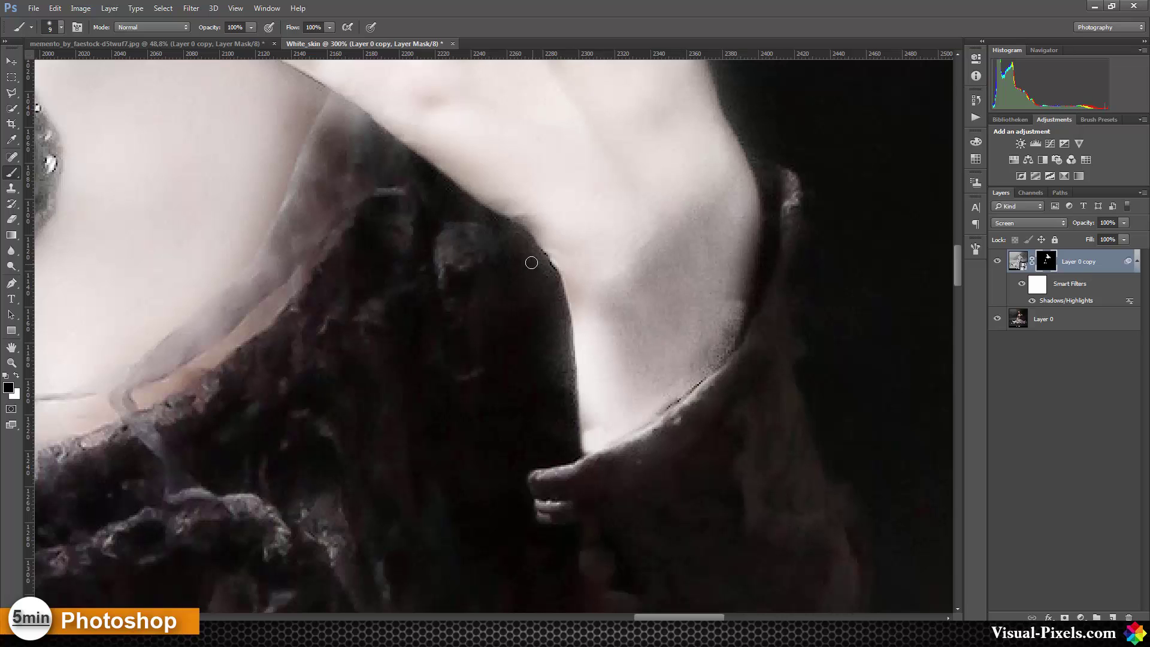
{"action": "mouse_move", "coordinate": [531, 262]}
{"action": "left_mouse_down"}
{"action": "mouse_move", "coordinate": [559, 352]}
{"action": "mouse_move", "coordinate": [560, 310]}
{"action": "mouse_move", "coordinate": [566, 410]}
{"action": "left_mouse_up"}
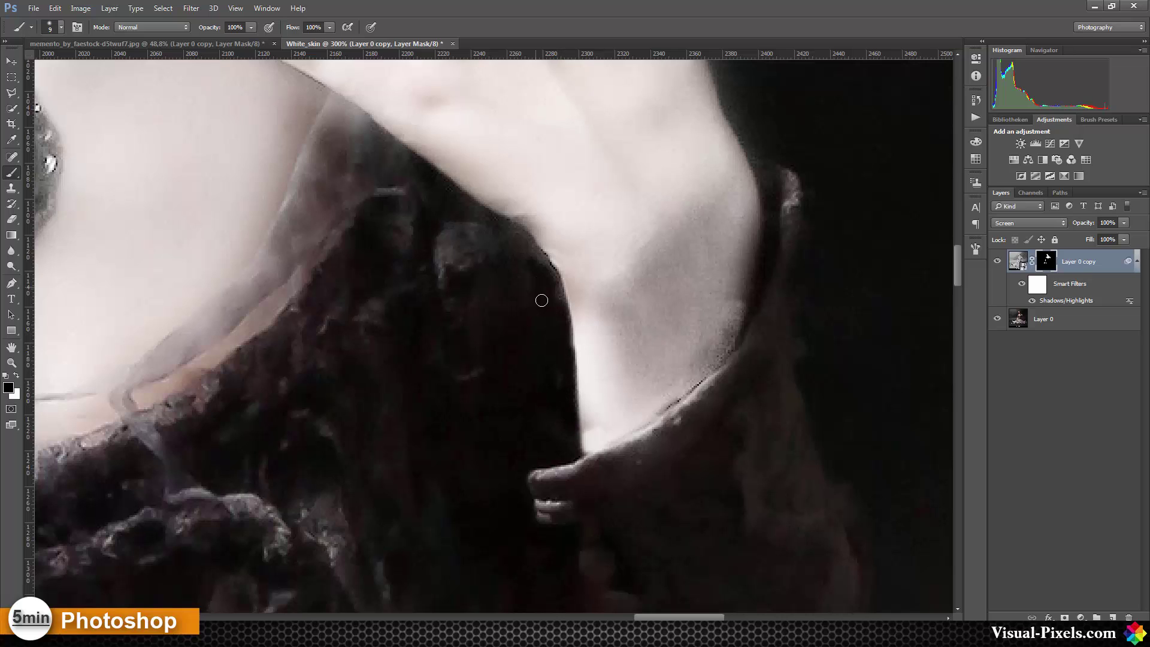
{"action": "left_click_drag", "start_coordinate": [529, 252], "coordinate": [441, 190]}
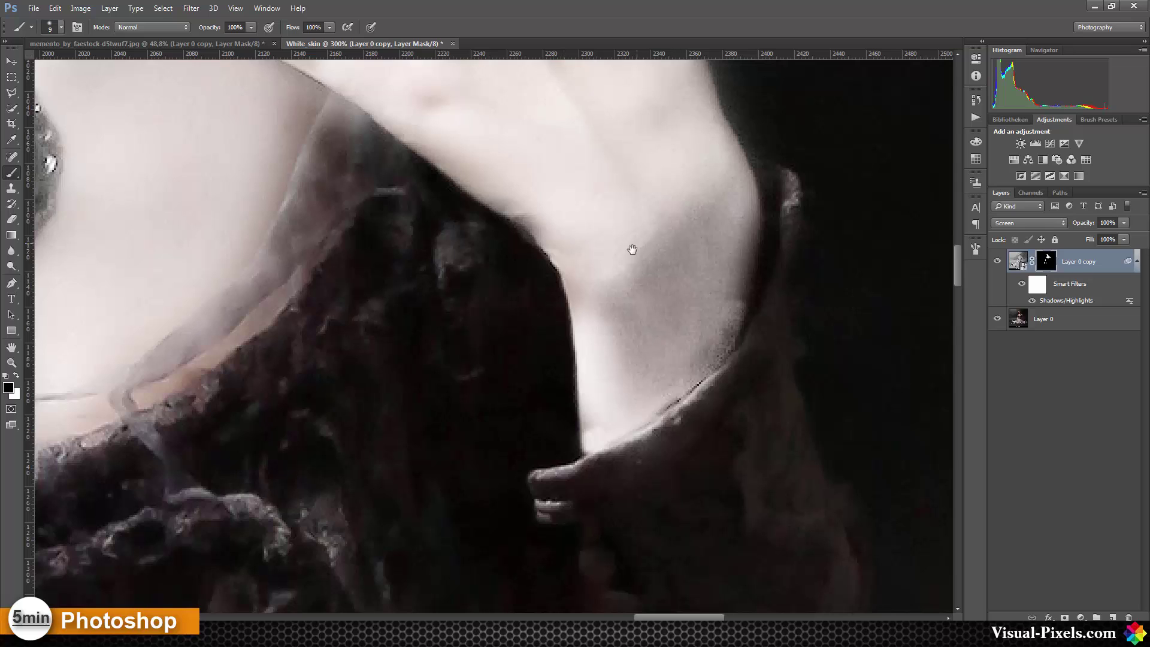
Darken the glow on the raised hand's top edge and brighten the knuckles and skin near the hair
{"action": "left_click_drag", "start_coordinate": [631, 249], "coordinate": [517, 405]}
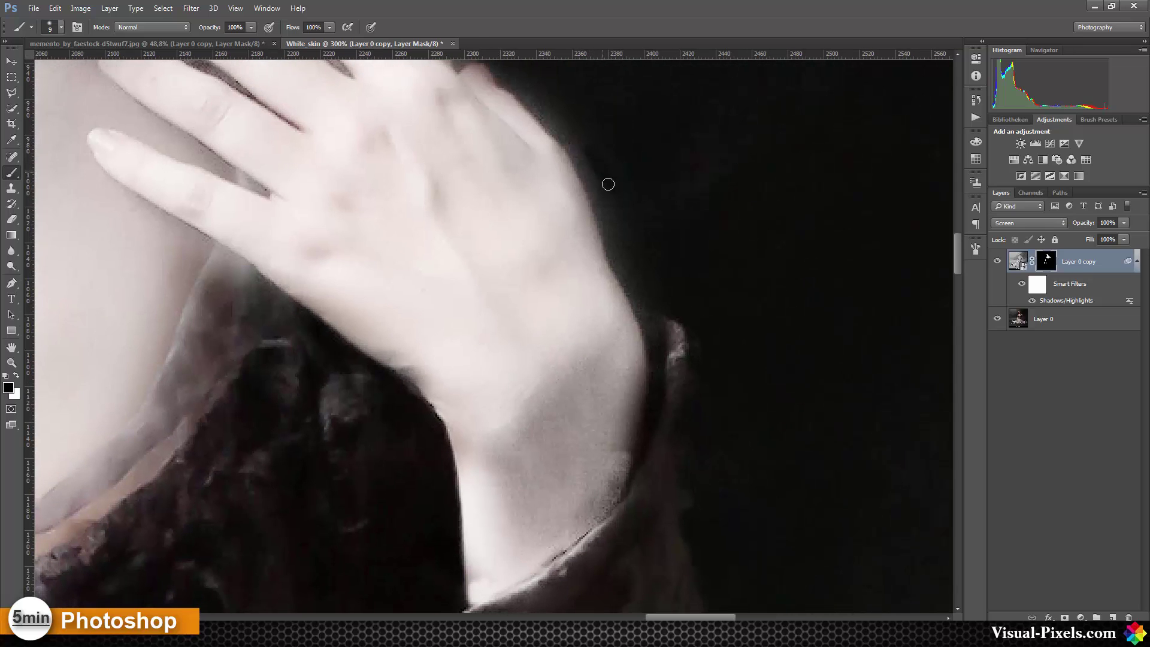
{"action": "key", "text": "bracketright"}
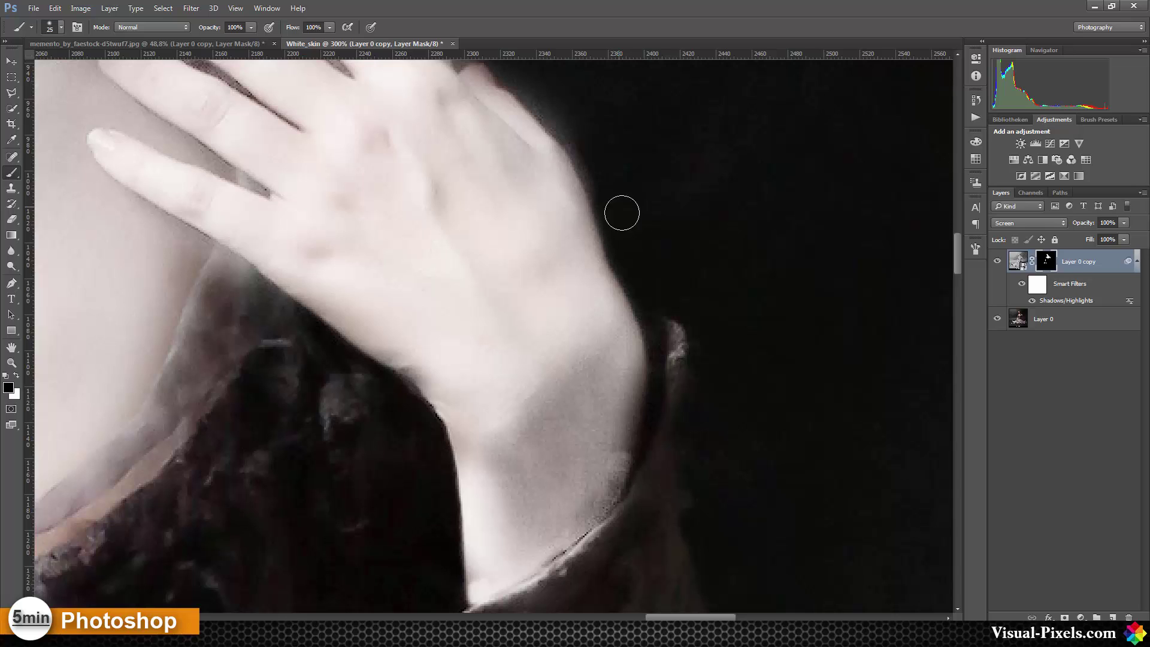
{"action": "mouse_move", "coordinate": [603, 160]}
{"action": "left_mouse_down"}
{"action": "mouse_move", "coordinate": [528, 85]}
{"action": "mouse_move", "coordinate": [604, 208]}
{"action": "mouse_move", "coordinate": [547, 200]}
{"action": "mouse_move", "coordinate": [567, 213]}
{"action": "mouse_move", "coordinate": [549, 213]}
{"action": "mouse_move", "coordinate": [552, 200]}
{"action": "left_mouse_up"}
{"action": "key", "text": "x"}
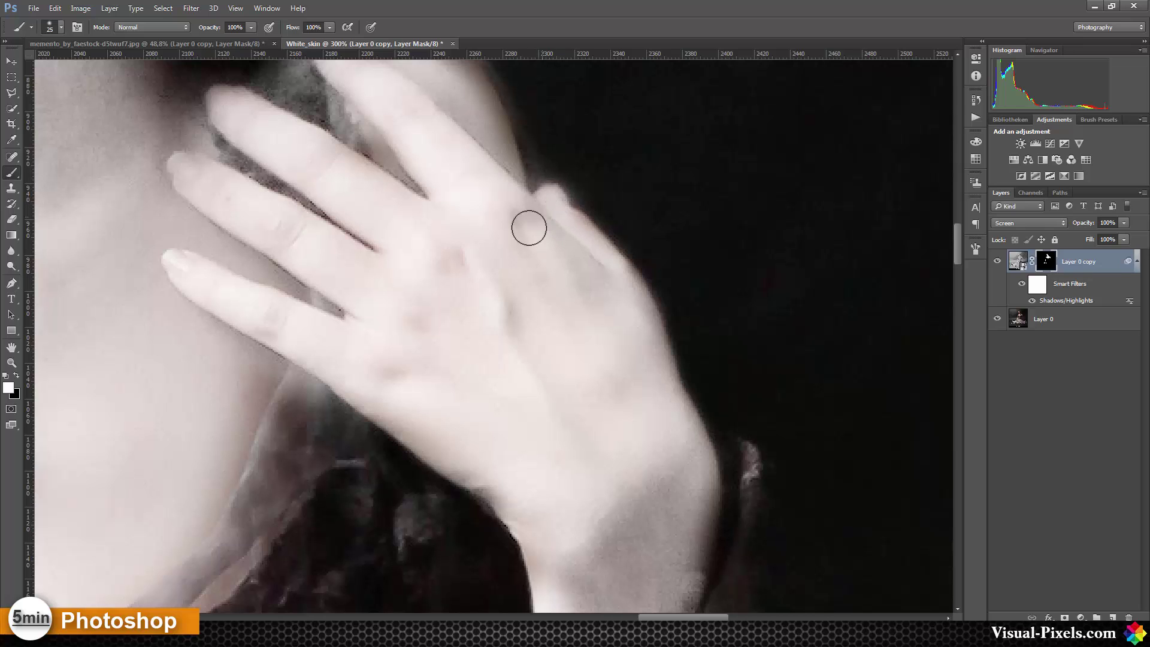
{"action": "left_click_drag", "start_coordinate": [480, 249], "coordinate": [534, 387]}
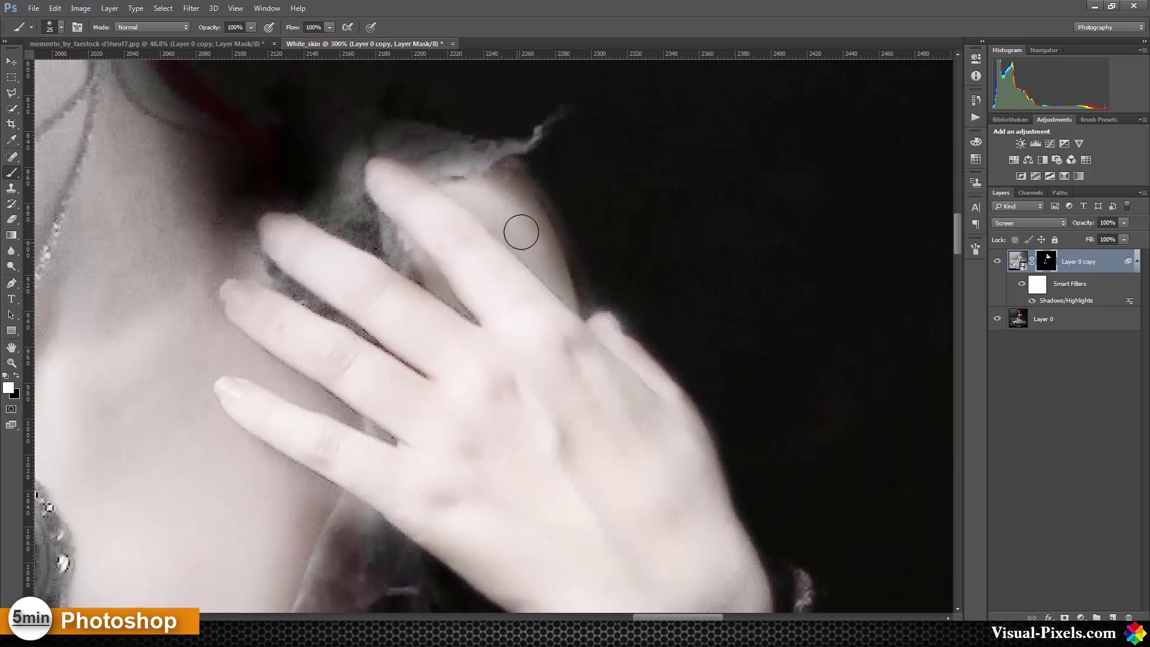
{"action": "mouse_move", "coordinate": [518, 232]}
{"action": "left_mouse_down"}
{"action": "mouse_move", "coordinate": [503, 185]}
{"action": "mouse_move", "coordinate": [547, 277]}
{"action": "mouse_move", "coordinate": [506, 323]}
{"action": "mouse_move", "coordinate": [462, 311]}
{"action": "mouse_move", "coordinate": [446, 282]}
{"action": "mouse_move", "coordinate": [663, 495]}
{"action": "left_mouse_up"}
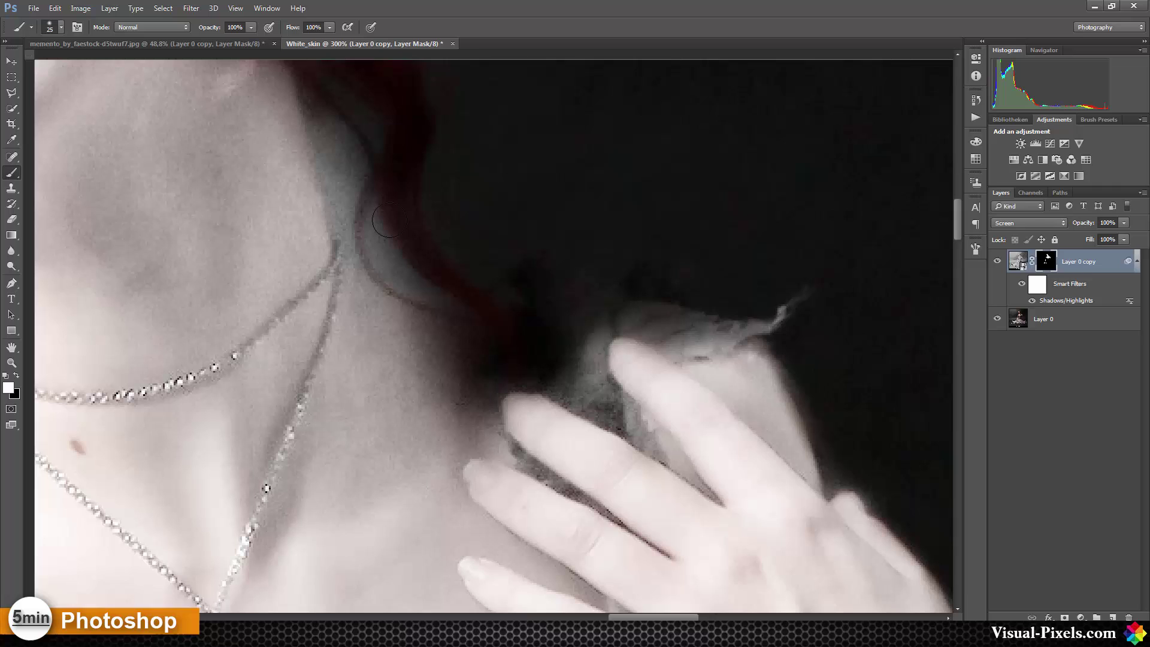
{"action": "key", "text": "x"}
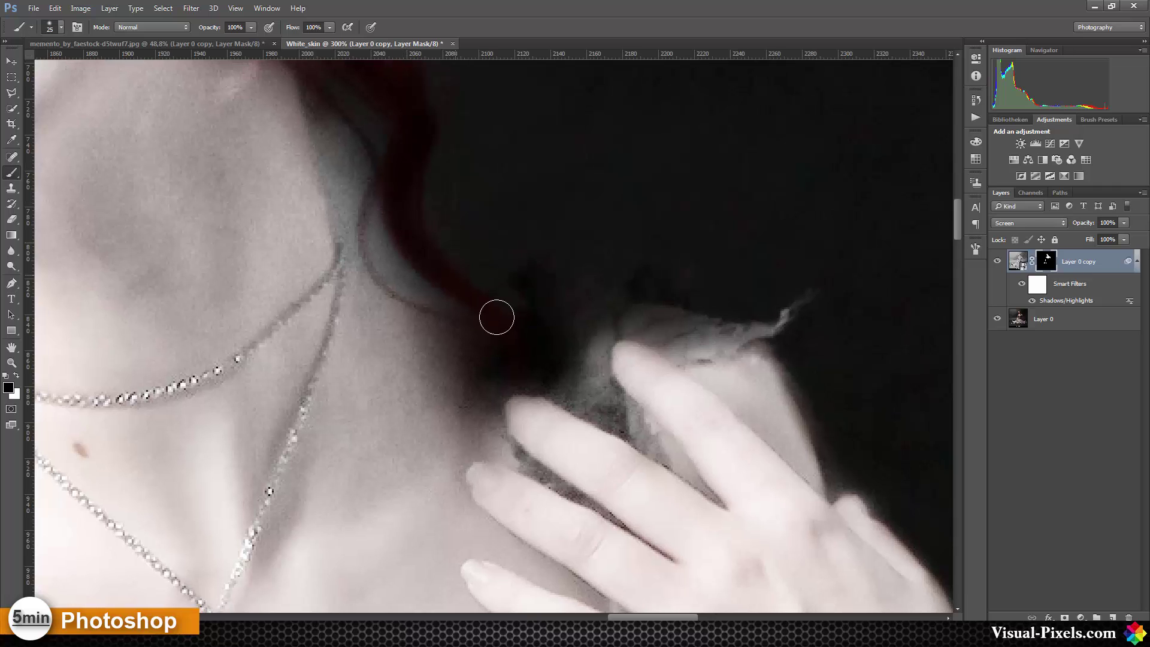
{"action": "key", "text": "x"}
{"action": "mouse_move", "coordinate": [472, 354]}
{"action": "left_mouse_down"}
{"action": "mouse_move", "coordinate": [460, 389]}
{"action": "mouse_move", "coordinate": [489, 398]}
{"action": "mouse_move", "coordinate": [471, 404]}
{"action": "mouse_move", "coordinate": [575, 401]}
{"action": "mouse_move", "coordinate": [597, 378]}
{"action": "mouse_move", "coordinate": [596, 358]}
{"action": "mouse_move", "coordinate": [522, 390]}
{"action": "mouse_move", "coordinate": [564, 358]}
{"action": "mouse_move", "coordinate": [425, 352]}
{"action": "mouse_move", "coordinate": [444, 355]}
{"action": "mouse_move", "coordinate": [431, 351]}
{"action": "mouse_move", "coordinate": [465, 442]}
{"action": "mouse_move", "coordinate": [445, 471]}
{"action": "left_mouse_up"}
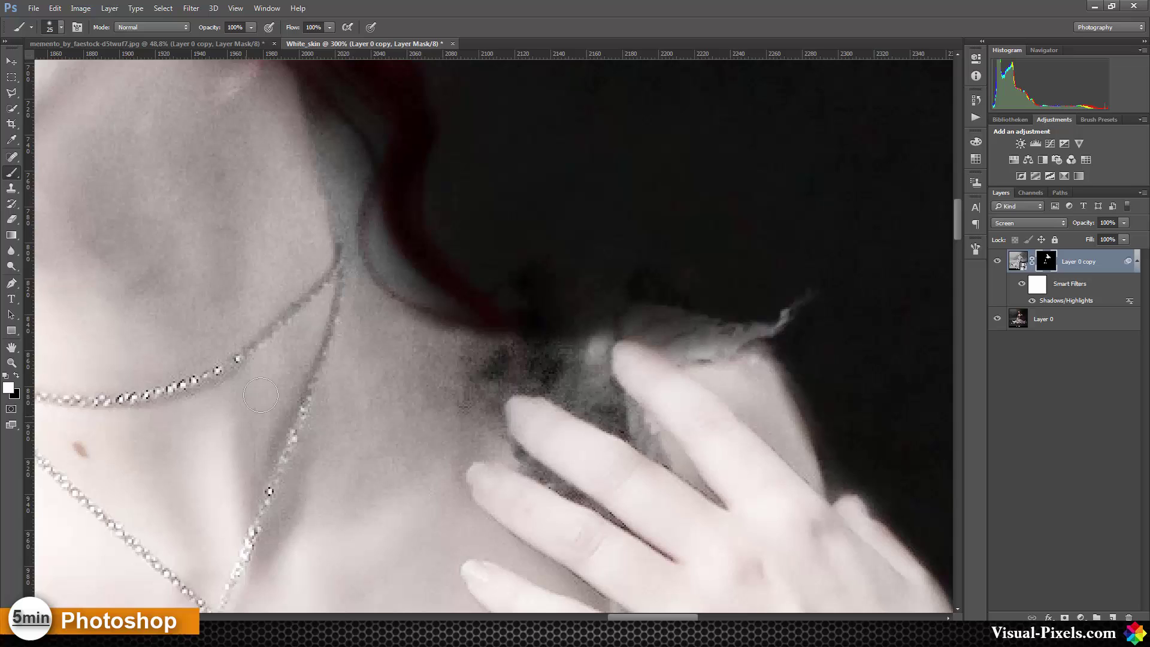
{"action": "scroll", "coordinate": [577, 411], "scroll_direction": "left", "scroll_amount": 10}
{"action": "scroll", "coordinate": [595, 329], "scroll_direction": "up", "scroll_amount": 2}
Paint black on the mask to keep the red hair beside the neck unwhitened
{"action": "key", "text": "x"}
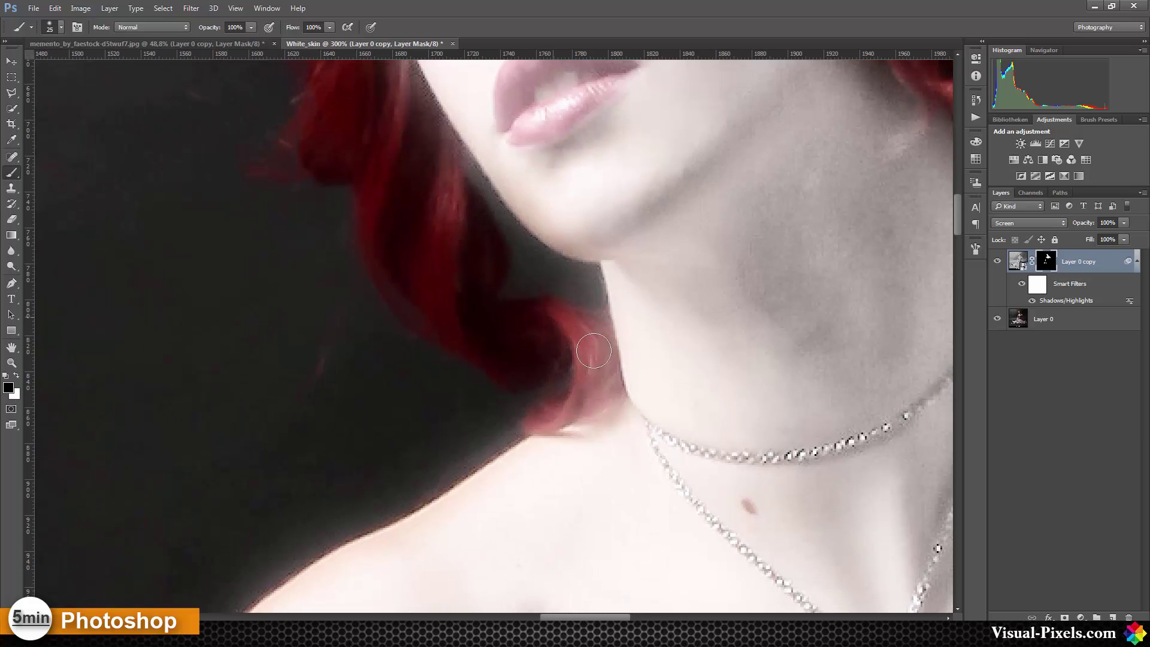
{"action": "mouse_move", "coordinate": [593, 350]}
{"action": "left_mouse_down"}
{"action": "mouse_move", "coordinate": [570, 327]}
{"action": "mouse_move", "coordinate": [590, 354]}
{"action": "mouse_move", "coordinate": [586, 325]}
{"action": "mouse_move", "coordinate": [592, 386]}
{"action": "mouse_move", "coordinate": [595, 377]}
{"action": "mouse_move", "coordinate": [553, 412]}
{"action": "mouse_move", "coordinate": [498, 421]}
{"action": "mouse_move", "coordinate": [468, 443]}
{"action": "mouse_move", "coordinate": [506, 416]}
{"action": "mouse_move", "coordinate": [459, 453]}
{"action": "mouse_move", "coordinate": [512, 411]}
{"action": "mouse_move", "coordinate": [450, 443]}
{"action": "mouse_move", "coordinate": [493, 421]}
{"action": "mouse_move", "coordinate": [432, 468]}
{"action": "mouse_move", "coordinate": [506, 420]}
{"action": "mouse_move", "coordinate": [482, 438]}
{"action": "mouse_move", "coordinate": [479, 410]}
{"action": "left_mouse_up"}
{"action": "key", "text": "x"}
{"action": "key", "text": "x"}
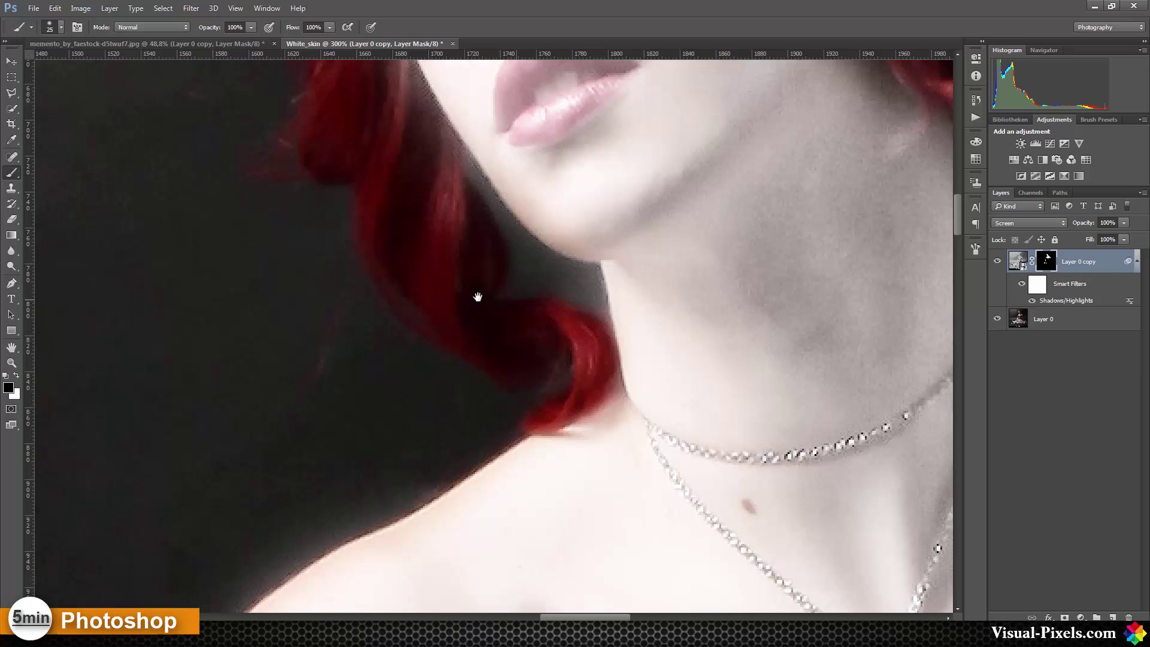
{"action": "left_click_drag", "start_coordinate": [478, 296], "coordinate": [425, 441]}
{"action": "mouse_move", "coordinate": [326, 149]}
{"action": "left_mouse_down"}
{"action": "mouse_move", "coordinate": [331, 118]}
{"action": "mouse_move", "coordinate": [385, 262]}
{"action": "mouse_move", "coordinate": [457, 362]}
{"action": "mouse_move", "coordinate": [539, 433]}
{"action": "mouse_move", "coordinate": [544, 462]}
{"action": "mouse_move", "coordinate": [541, 415]}
{"action": "mouse_move", "coordinate": [546, 476]}
{"action": "mouse_move", "coordinate": [419, 336]}
{"action": "mouse_move", "coordinate": [431, 341]}
{"action": "mouse_move", "coordinate": [428, 324]}
{"action": "left_mouse_up"}
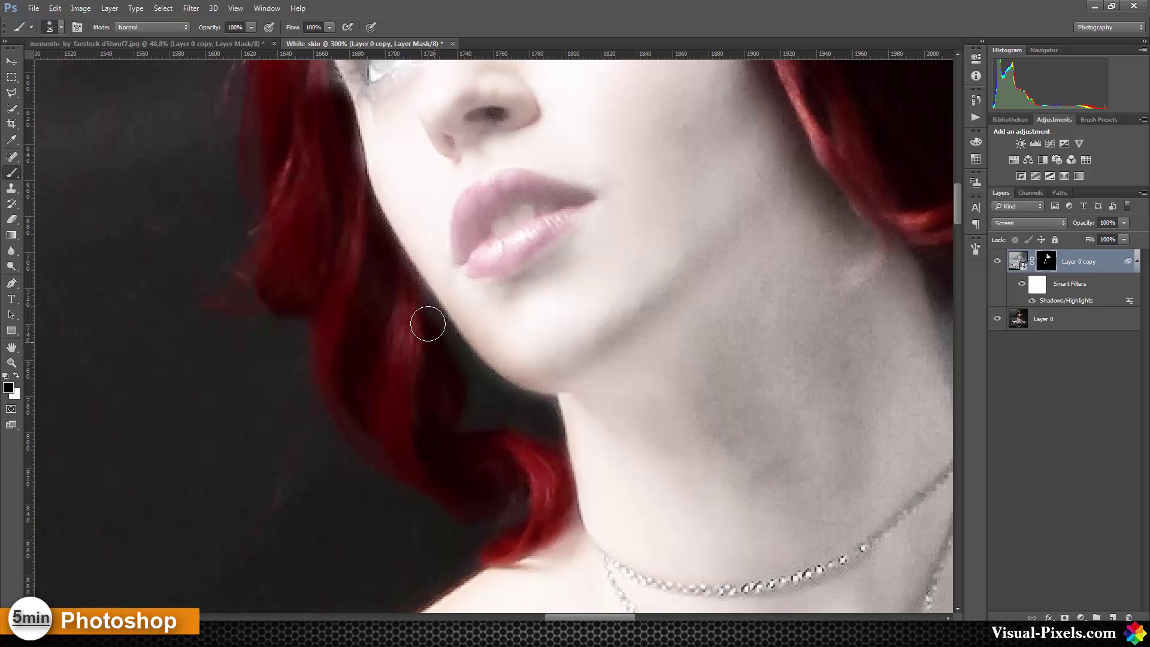
Restore the dark hair beside the eye, down the side of the face and along the forehead hairline
{"action": "left_click_drag", "start_coordinate": [352, 236], "coordinate": [403, 367]}
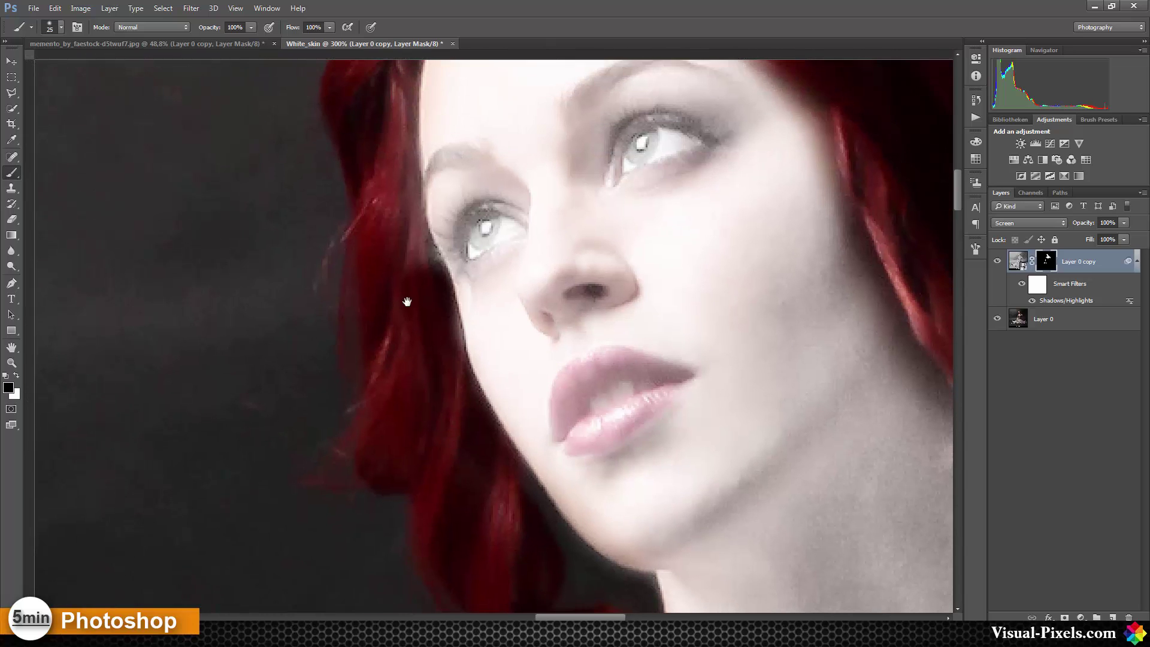
{"action": "left_click_drag", "start_coordinate": [407, 301], "coordinate": [402, 295]}
{"action": "mouse_move", "coordinate": [372, 120]}
{"action": "left_mouse_down"}
{"action": "mouse_move", "coordinate": [399, 223]}
{"action": "mouse_move", "coordinate": [426, 270]}
{"action": "mouse_move", "coordinate": [392, 235]}
{"action": "mouse_move", "coordinate": [416, 411]}
{"action": "left_mouse_up"}
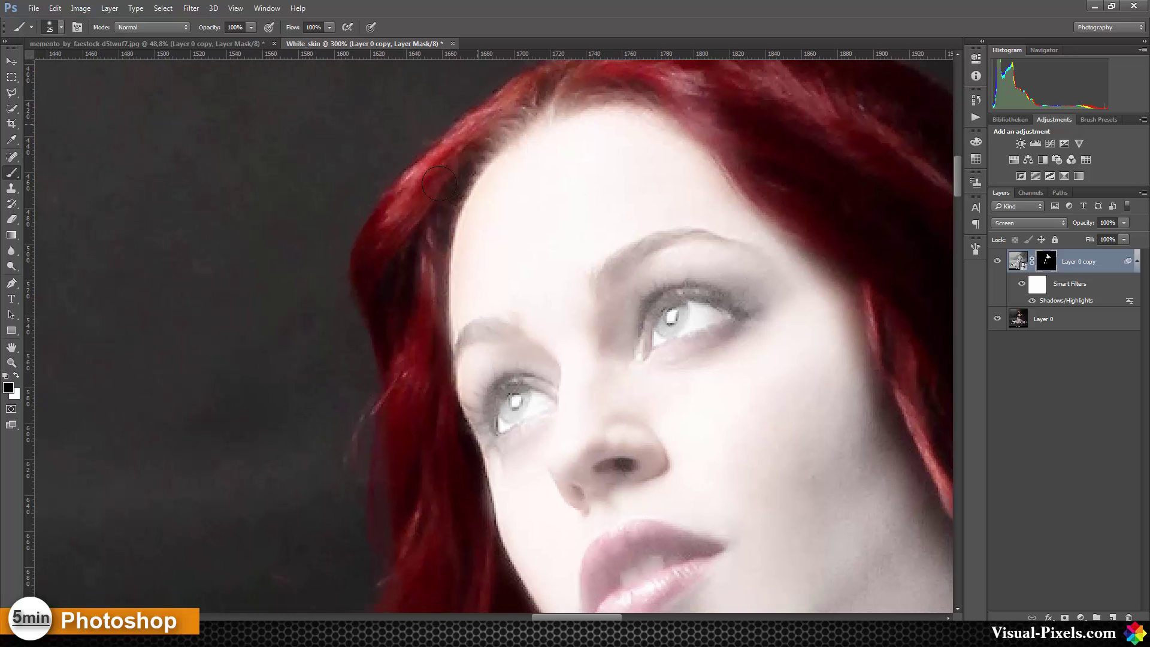
{"action": "mouse_move", "coordinate": [439, 183]}
{"action": "left_mouse_down"}
{"action": "mouse_move", "coordinate": [398, 225]}
{"action": "mouse_move", "coordinate": [445, 337]}
{"action": "left_mouse_up"}
{"action": "left_click_drag", "start_coordinate": [424, 272], "coordinate": [409, 349]}
{"action": "mouse_move", "coordinate": [455, 185]}
{"action": "left_mouse_down"}
{"action": "mouse_move", "coordinate": [532, 152]}
{"action": "mouse_move", "coordinate": [626, 134]}
{"action": "mouse_move", "coordinate": [633, 156]}
{"action": "mouse_move", "coordinate": [664, 164]}
{"action": "mouse_move", "coordinate": [725, 243]}
{"action": "mouse_move", "coordinate": [762, 267]}
{"action": "left_mouse_up"}
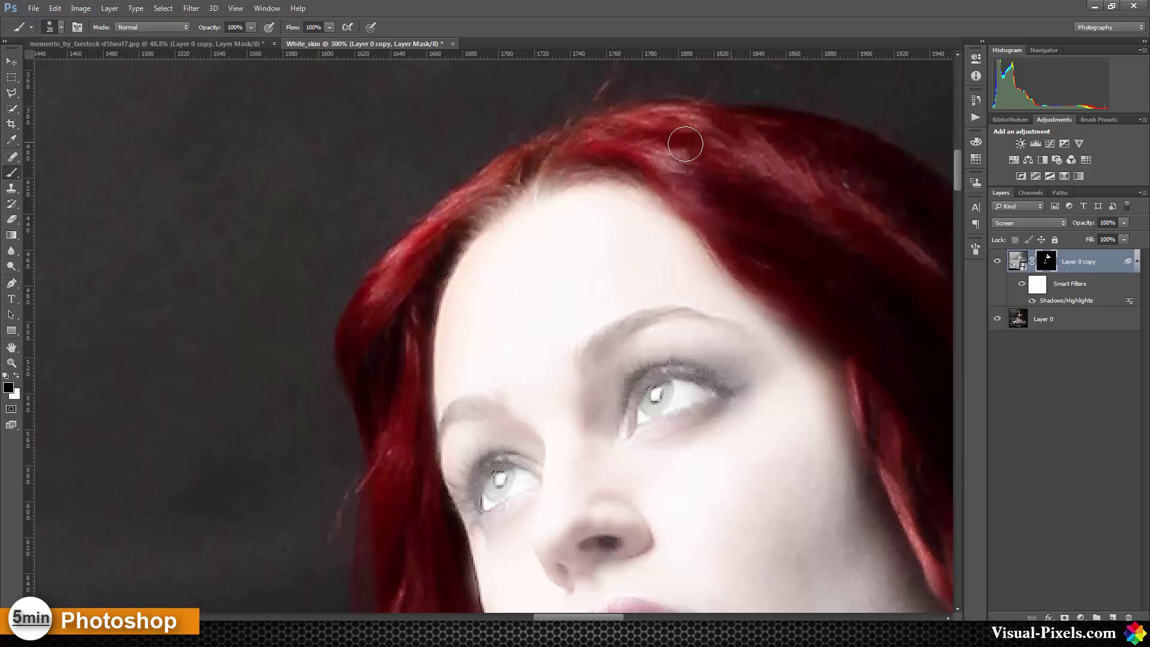
{"action": "left_click_drag", "start_coordinate": [780, 202], "coordinate": [677, 134]}
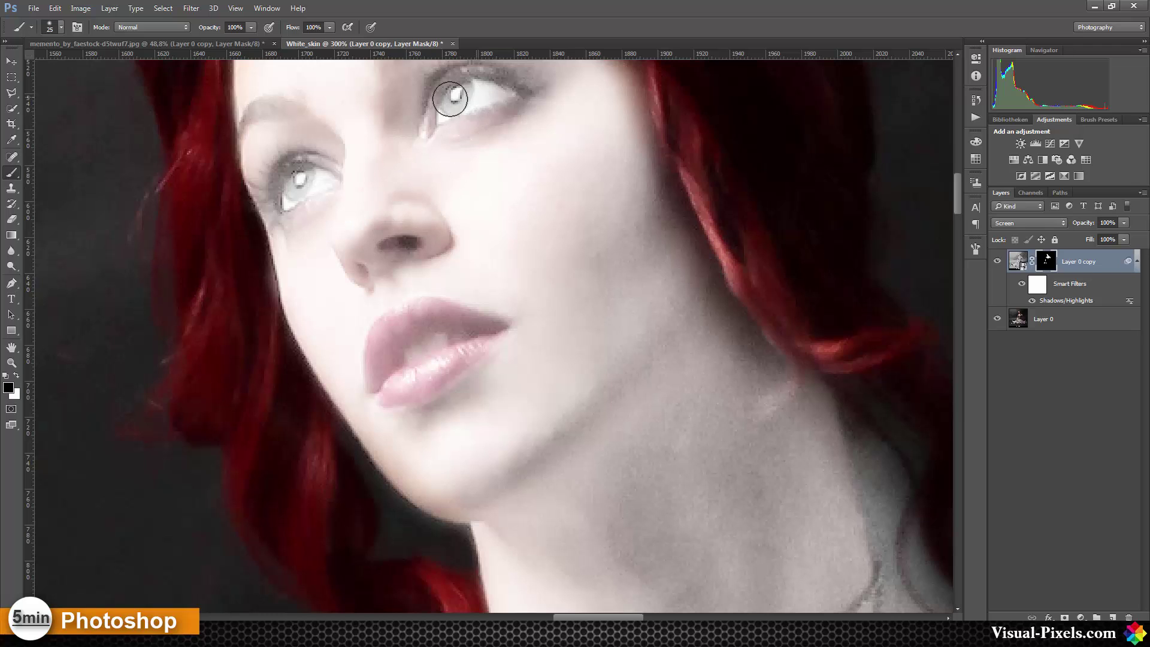
With a smaller, lower-opacity brush, paint black over both irises to tone down their white glow
{"action": "key", "text": "bracketleft"}
{"action": "left_click", "coordinate": [250, 27]}
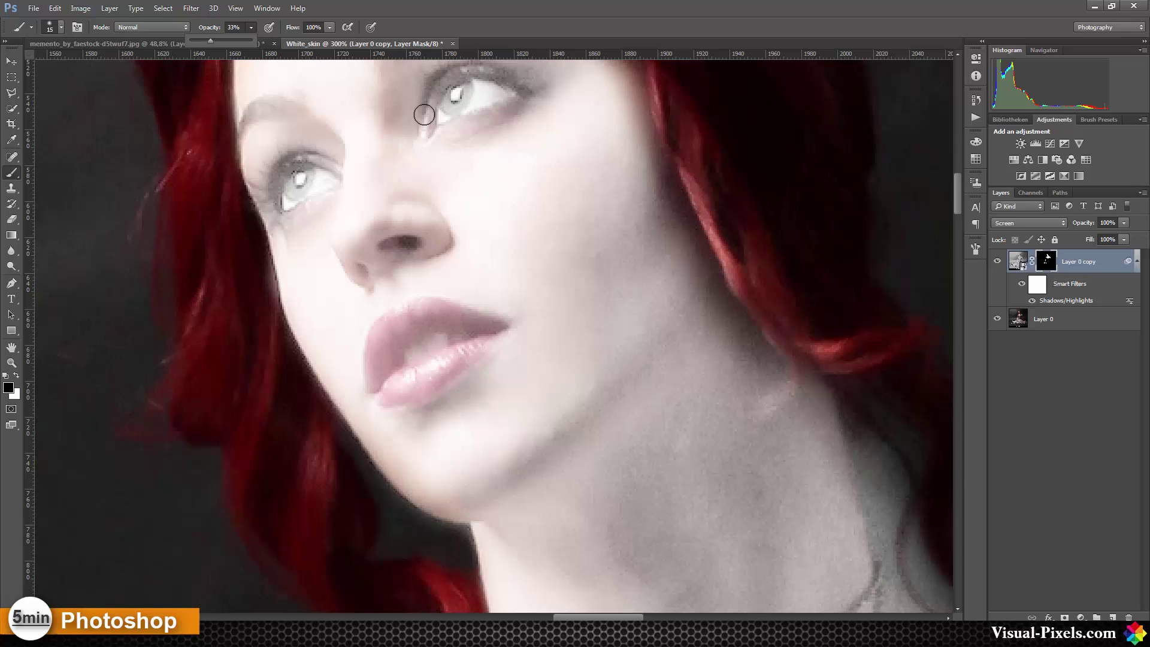
{"action": "mouse_move", "coordinate": [479, 93]}
{"action": "left_mouse_down"}
{"action": "mouse_move", "coordinate": [442, 117]}
{"action": "mouse_move", "coordinate": [446, 95]}
{"action": "mouse_move", "coordinate": [493, 87]}
{"action": "mouse_move", "coordinate": [453, 99]}
{"action": "left_mouse_up"}
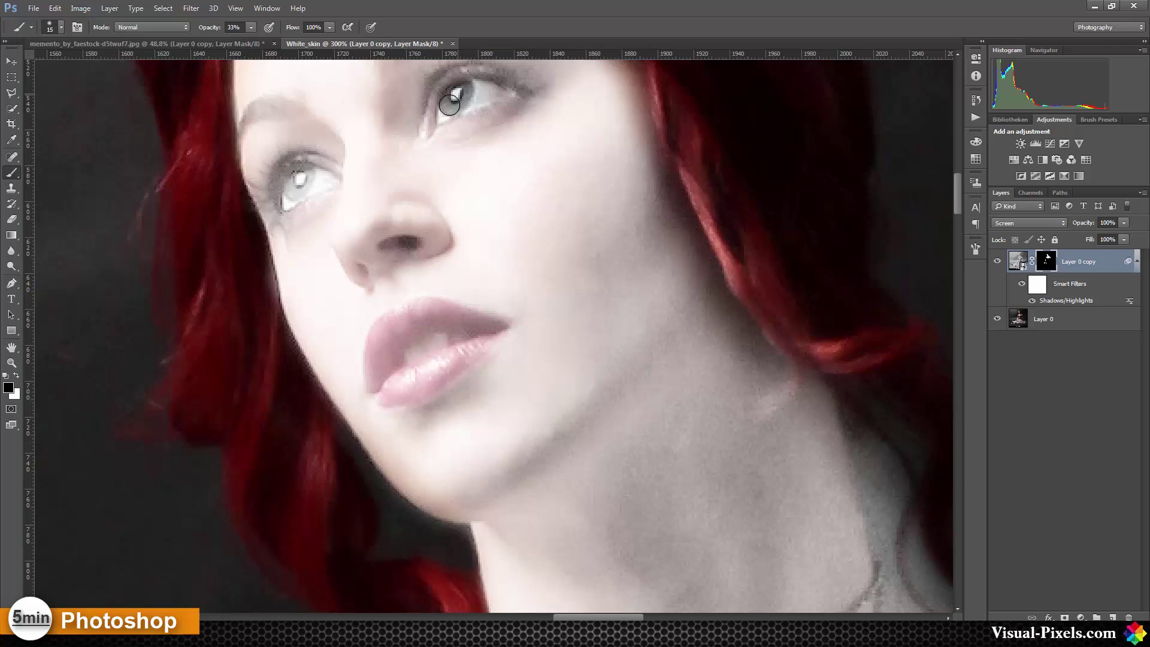
{"action": "mouse_move", "coordinate": [299, 179]}
{"action": "left_mouse_down"}
{"action": "mouse_move", "coordinate": [329, 181]}
{"action": "mouse_move", "coordinate": [285, 203]}
{"action": "left_mouse_up"}
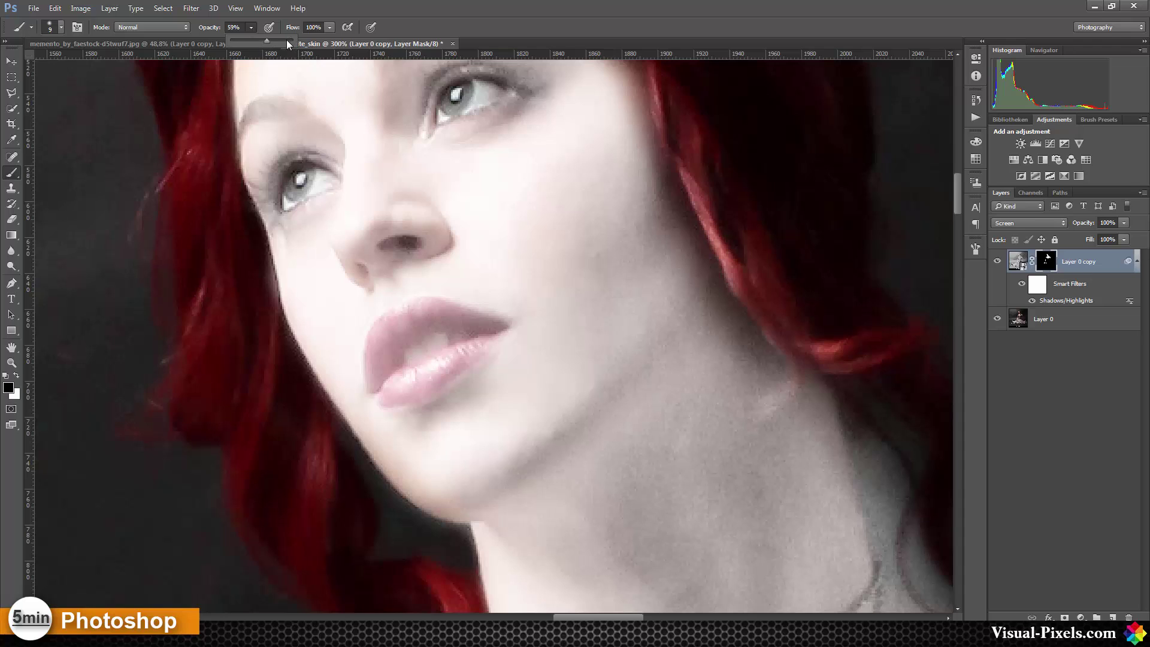
At 87% brush opacity, paint black over the lips and mouth to bring back their deep red
{"action": "left_click_drag", "start_coordinate": [282, 41], "coordinate": [281, 41]}
{"action": "mouse_move", "coordinate": [442, 337]}
{"action": "left_mouse_down"}
{"action": "mouse_move", "coordinate": [408, 355]}
{"action": "mouse_move", "coordinate": [471, 334]}
{"action": "mouse_move", "coordinate": [424, 331]}
{"action": "mouse_move", "coordinate": [384, 369]}
{"action": "mouse_move", "coordinate": [438, 352]}
{"action": "mouse_move", "coordinate": [403, 362]}
{"action": "left_mouse_up"}
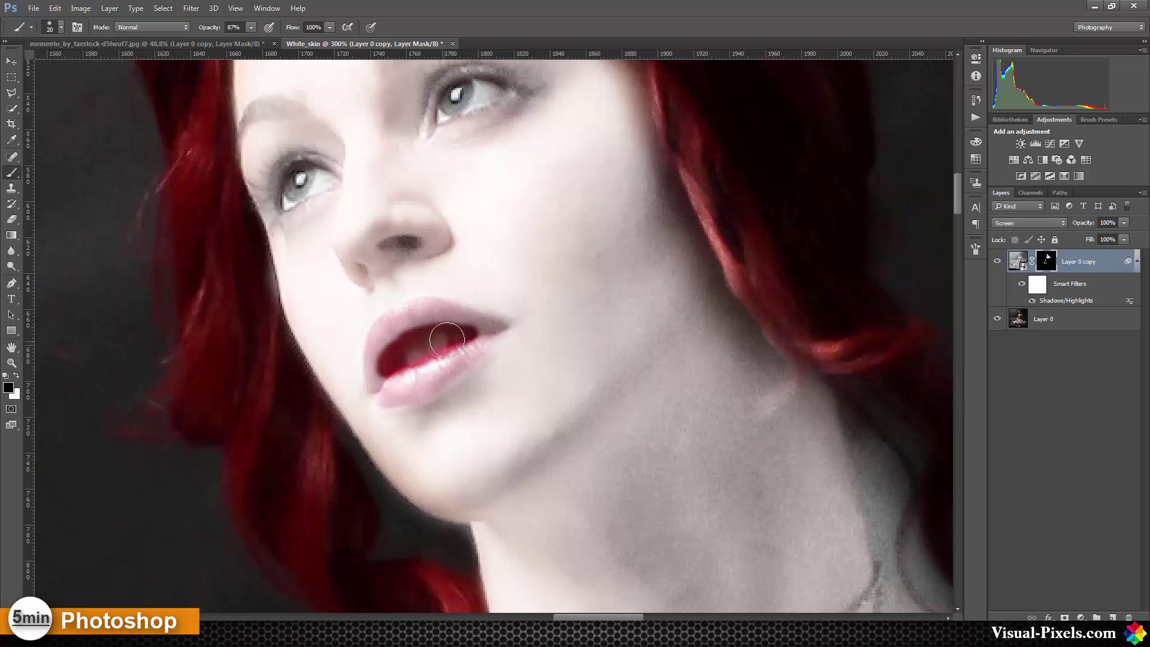
{"action": "mouse_move", "coordinate": [449, 337]}
{"action": "left_mouse_down"}
{"action": "mouse_move", "coordinate": [407, 348]}
{"action": "mouse_move", "coordinate": [386, 371]}
{"action": "mouse_move", "coordinate": [411, 344]}
{"action": "mouse_move", "coordinate": [467, 333]}
{"action": "mouse_move", "coordinate": [449, 323]}
{"action": "mouse_move", "coordinate": [408, 342]}
{"action": "mouse_move", "coordinate": [404, 362]}
{"action": "left_mouse_up"}
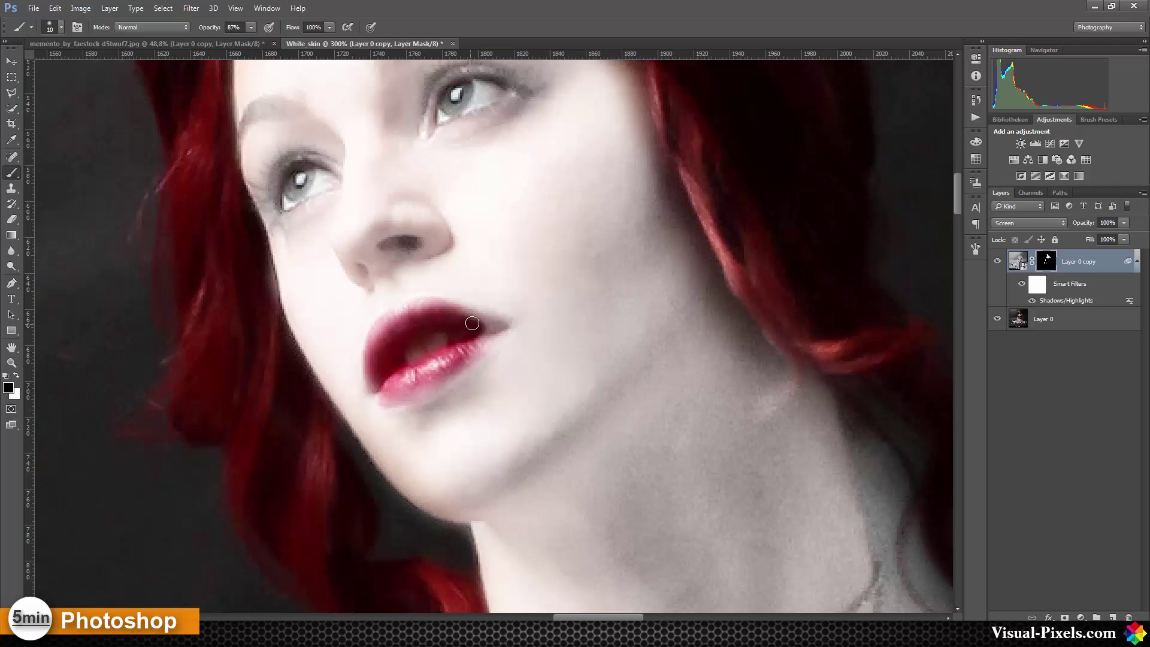
{"action": "left_click_drag", "start_coordinate": [460, 322], "coordinate": [477, 330]}
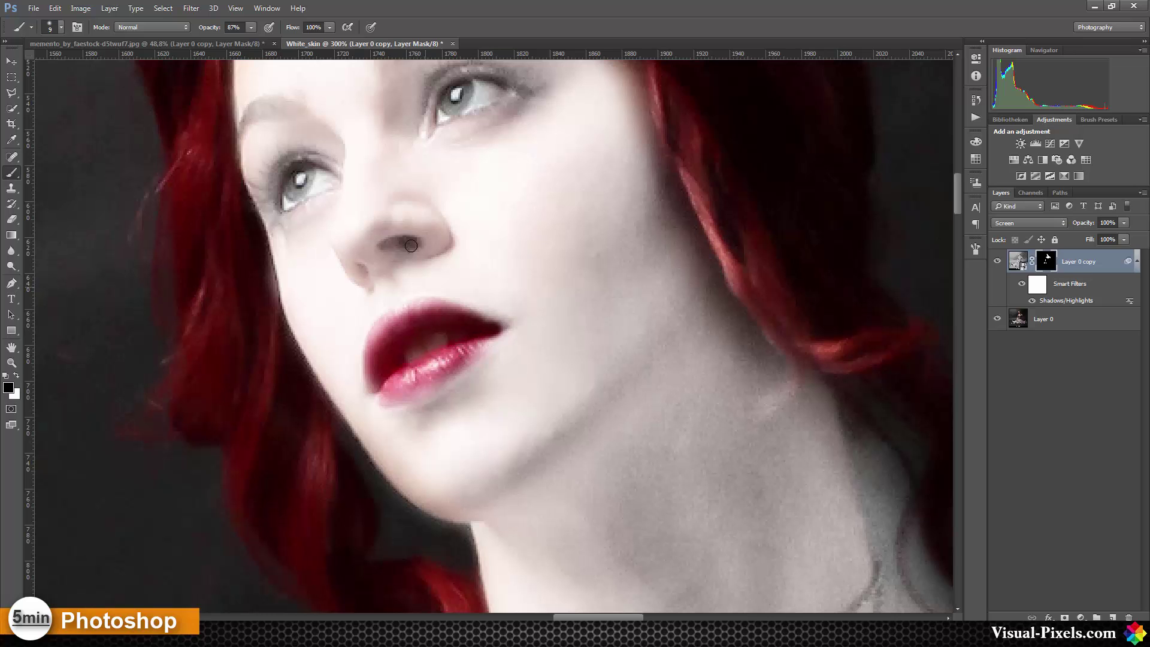
{"action": "left_click_drag", "start_coordinate": [498, 369], "coordinate": [544, 223]}
Mask the cameo pendant back to its purple stone and dark rim, then zoom out to the whole portrait
{"action": "left_click_drag", "start_coordinate": [608, 333], "coordinate": [495, 120]}
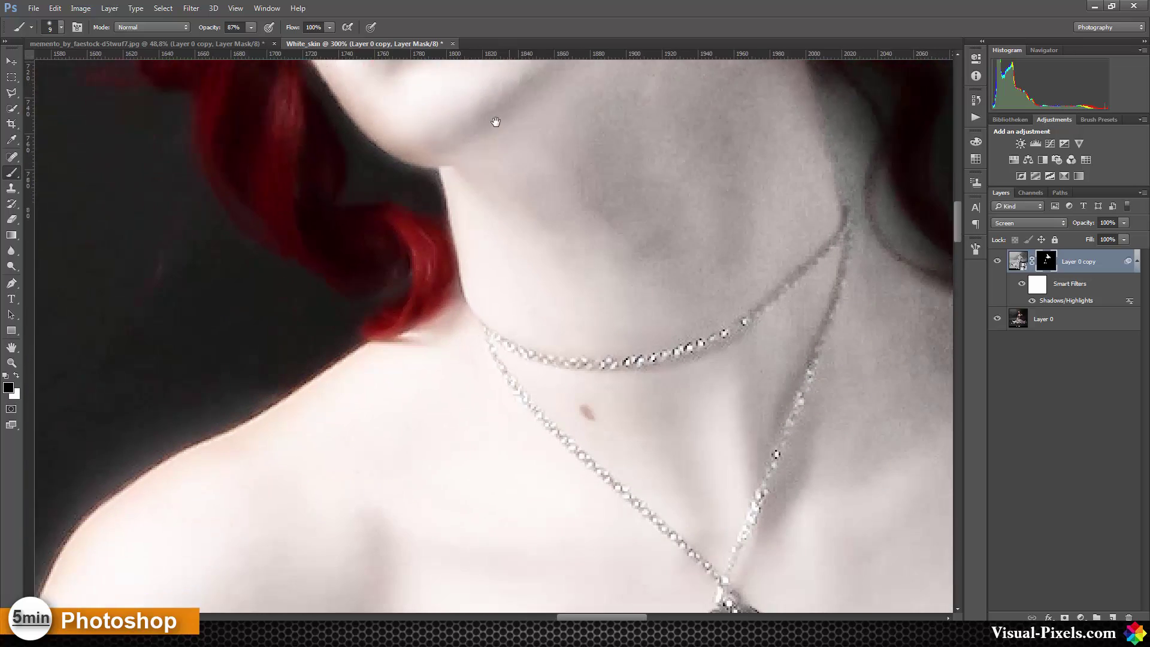
{"action": "left_click_drag", "start_coordinate": [620, 301], "coordinate": [527, 180]}
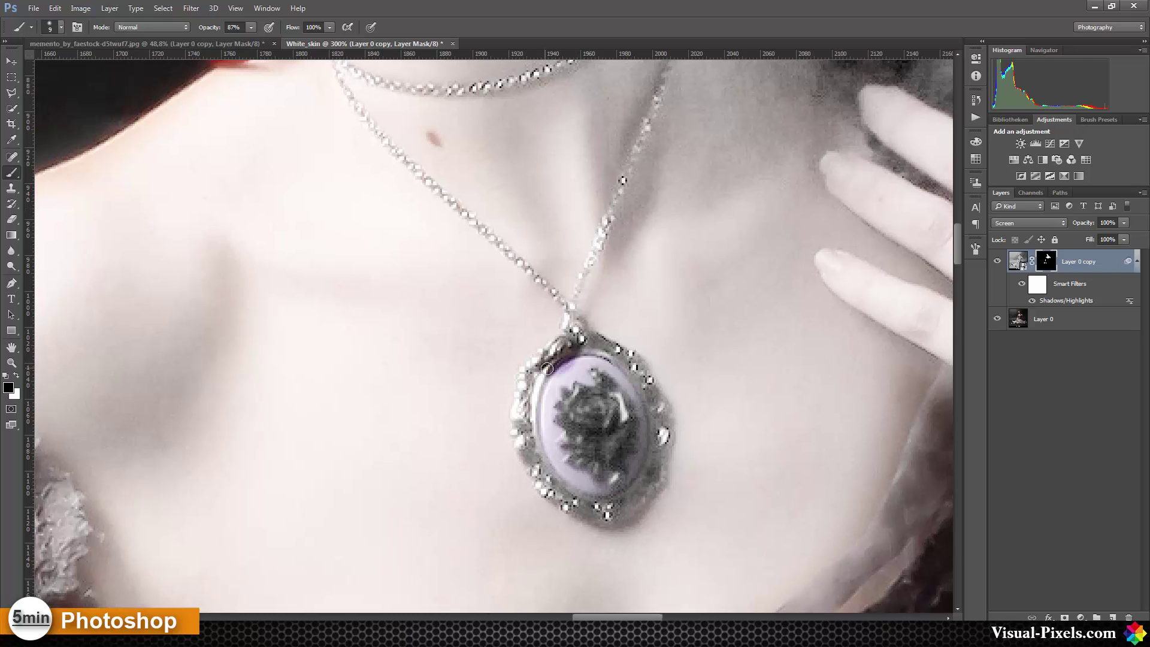
{"action": "mouse_move", "coordinate": [551, 362]}
{"action": "left_mouse_down"}
{"action": "mouse_move", "coordinate": [533, 371]}
{"action": "mouse_move", "coordinate": [571, 330]}
{"action": "left_mouse_up"}
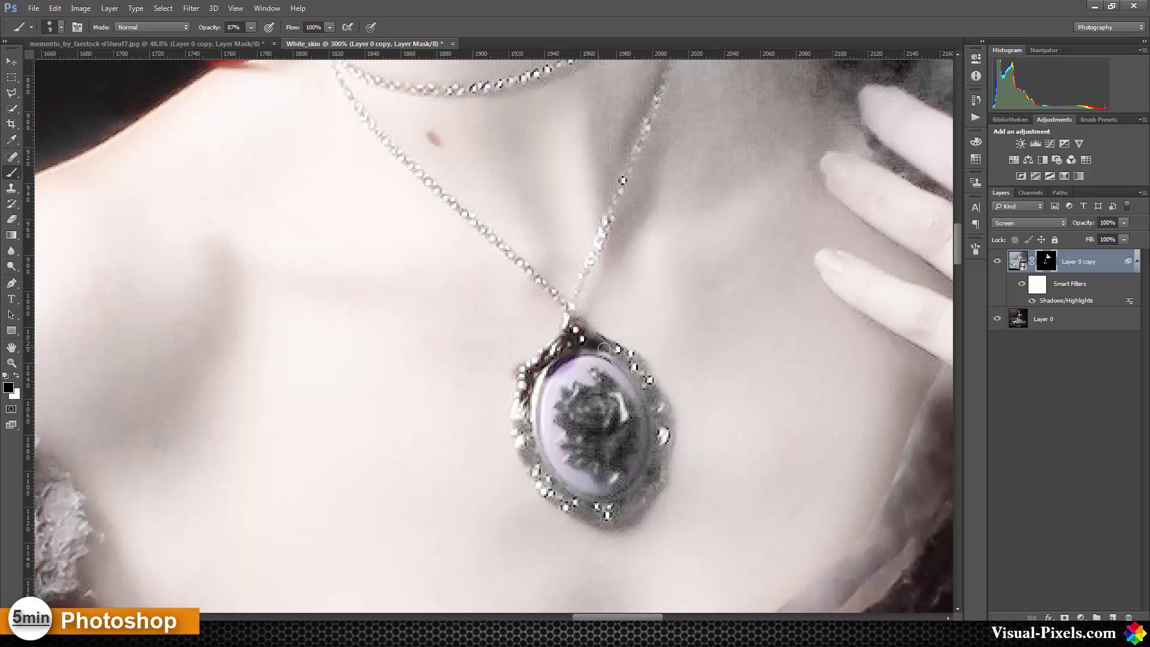
{"action": "mouse_move", "coordinate": [604, 349]}
{"action": "left_mouse_down"}
{"action": "mouse_move", "coordinate": [629, 360]}
{"action": "mouse_move", "coordinate": [655, 392]}
{"action": "mouse_move", "coordinate": [664, 439]}
{"action": "mouse_move", "coordinate": [650, 490]}
{"action": "mouse_move", "coordinate": [615, 515]}
{"action": "mouse_move", "coordinate": [562, 504]}
{"action": "mouse_move", "coordinate": [546, 493]}
{"action": "mouse_move", "coordinate": [517, 401]}
{"action": "left_mouse_up"}
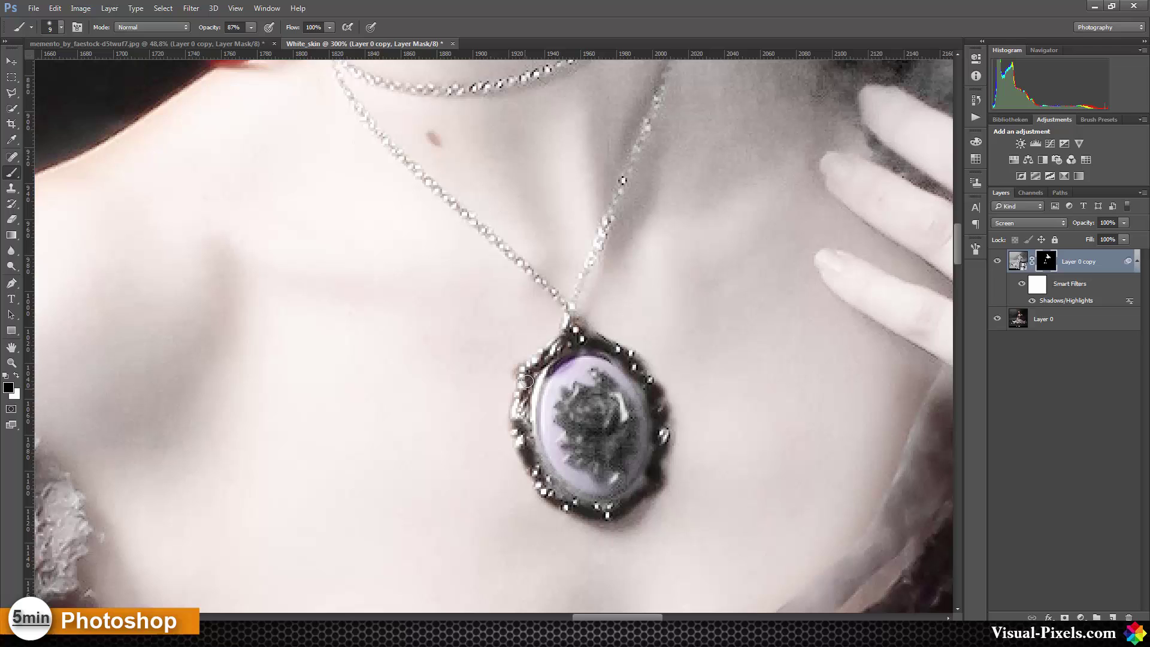
{"action": "mouse_move", "coordinate": [553, 364]}
{"action": "left_mouse_down"}
{"action": "mouse_move", "coordinate": [546, 434]}
{"action": "mouse_move", "coordinate": [561, 462]}
{"action": "mouse_move", "coordinate": [556, 476]}
{"action": "mouse_move", "coordinate": [542, 466]}
{"action": "mouse_move", "coordinate": [557, 491]}
{"action": "mouse_move", "coordinate": [619, 504]}
{"action": "mouse_move", "coordinate": [646, 479]}
{"action": "mouse_move", "coordinate": [634, 473]}
{"action": "mouse_move", "coordinate": [650, 453]}
{"action": "mouse_move", "coordinate": [647, 409]}
{"action": "mouse_move", "coordinate": [594, 353]}
{"action": "mouse_move", "coordinate": [559, 369]}
{"action": "mouse_move", "coordinate": [585, 365]}
{"action": "mouse_move", "coordinate": [567, 393]}
{"action": "mouse_move", "coordinate": [576, 402]}
{"action": "mouse_move", "coordinate": [557, 405]}
{"action": "mouse_move", "coordinate": [564, 448]}
{"action": "mouse_move", "coordinate": [577, 449]}
{"action": "mouse_move", "coordinate": [569, 461]}
{"action": "mouse_move", "coordinate": [599, 488]}
{"action": "mouse_move", "coordinate": [618, 491]}
{"action": "mouse_move", "coordinate": [640, 468]}
{"action": "mouse_move", "coordinate": [640, 425]}
{"action": "mouse_move", "coordinate": [617, 437]}
{"action": "mouse_move", "coordinate": [602, 383]}
{"action": "mouse_move", "coordinate": [574, 434]}
{"action": "mouse_move", "coordinate": [578, 453]}
{"action": "mouse_move", "coordinate": [621, 439]}
{"action": "left_mouse_up"}
{"action": "mouse_move", "coordinate": [611, 378]}
{"action": "left_mouse_down"}
{"action": "mouse_move", "coordinate": [566, 396]}
{"action": "mouse_move", "coordinate": [572, 490]}
{"action": "left_mouse_up"}
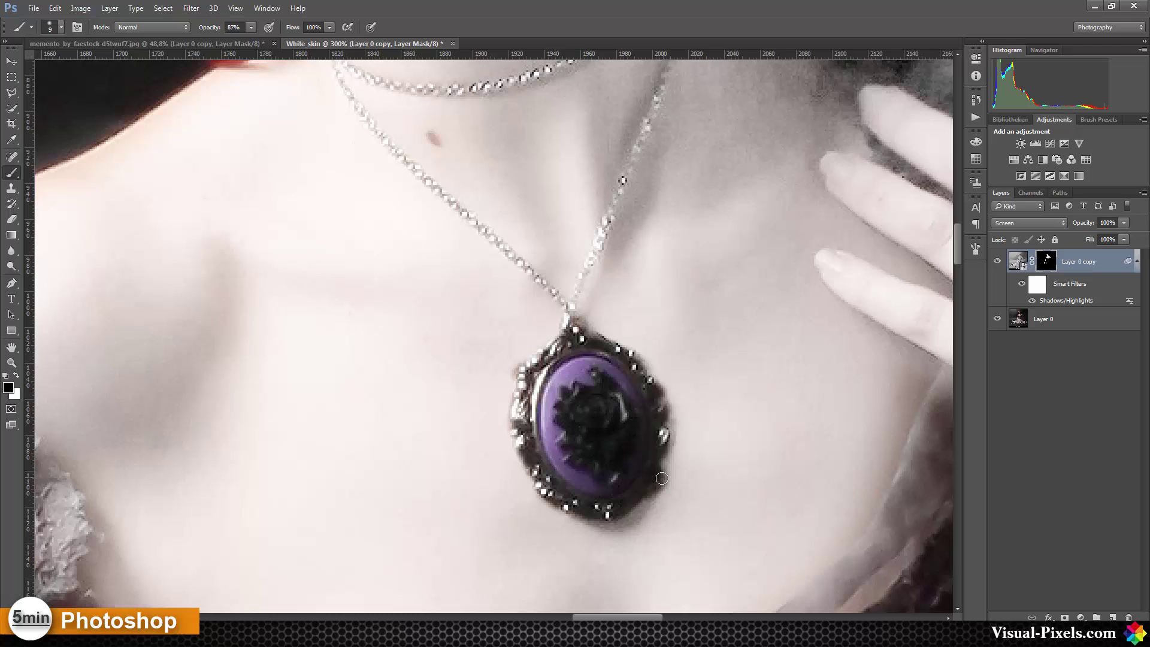
{"action": "left_click_drag", "start_coordinate": [657, 490], "coordinate": [649, 500]}
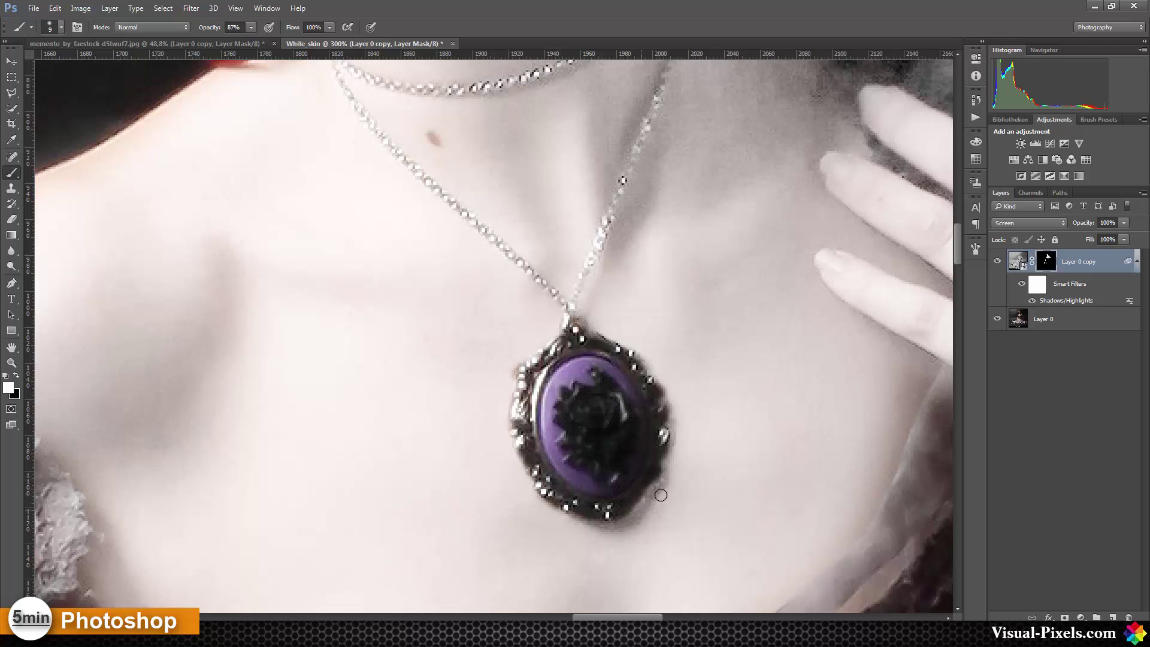
{"action": "key", "text": "x"}
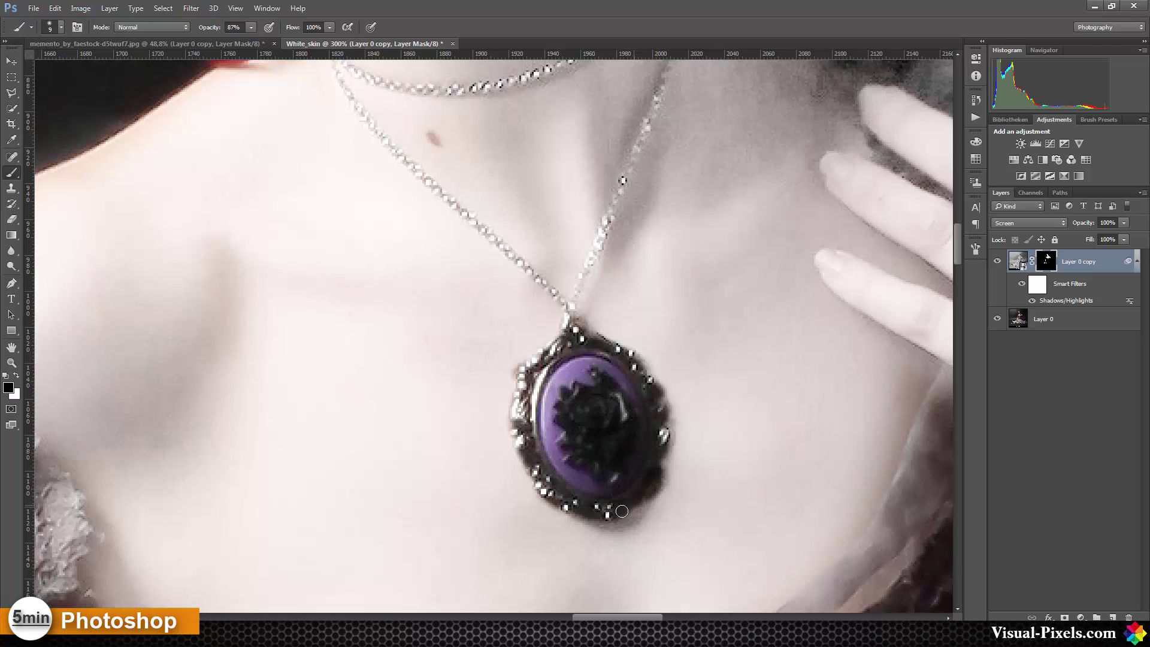
{"action": "key", "text": "x"}
{"action": "key", "text": "ctrl+minus"}
{"action": "key", "text": "ctrl+minus"}
{"action": "key", "text": "ctrl+minus"}
{"action": "key", "text": "ctrl+minus"}
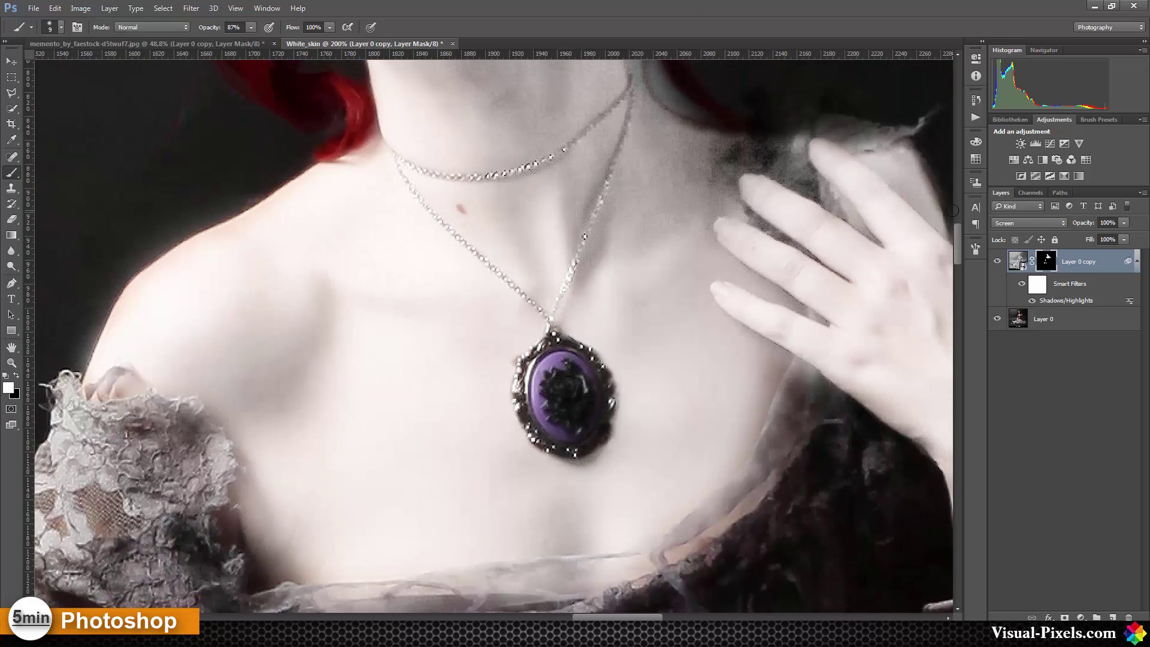
{"action": "key", "text": "ctrl+minus"}
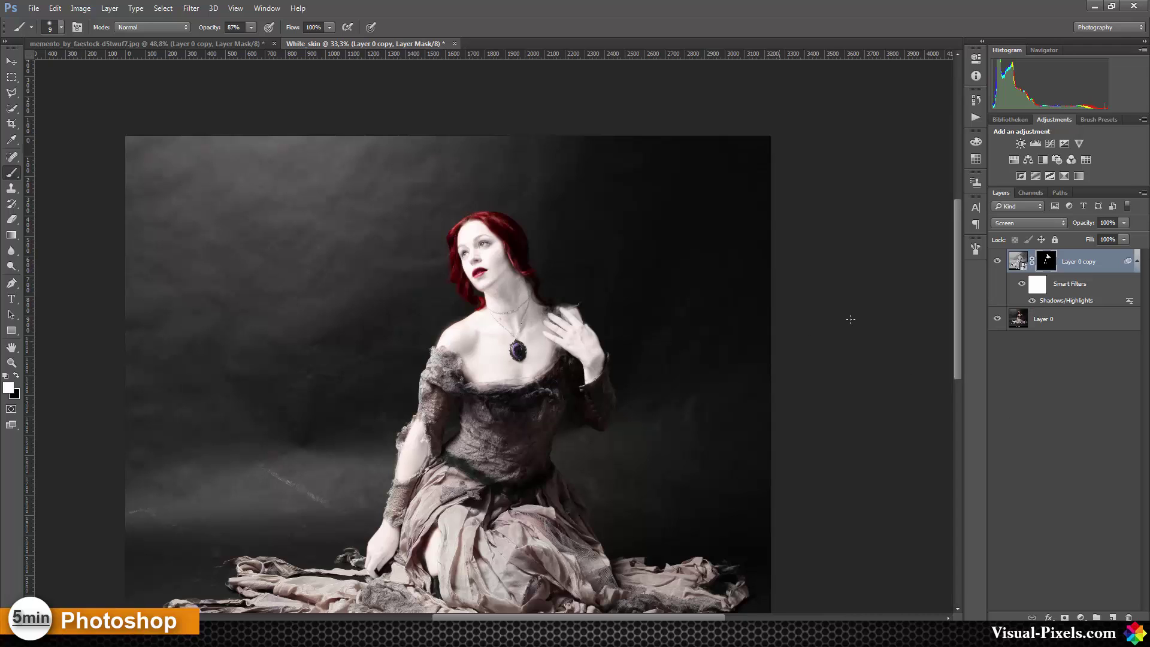
{"action": "left_click", "coordinate": [1004, 327], "text": "alt"}
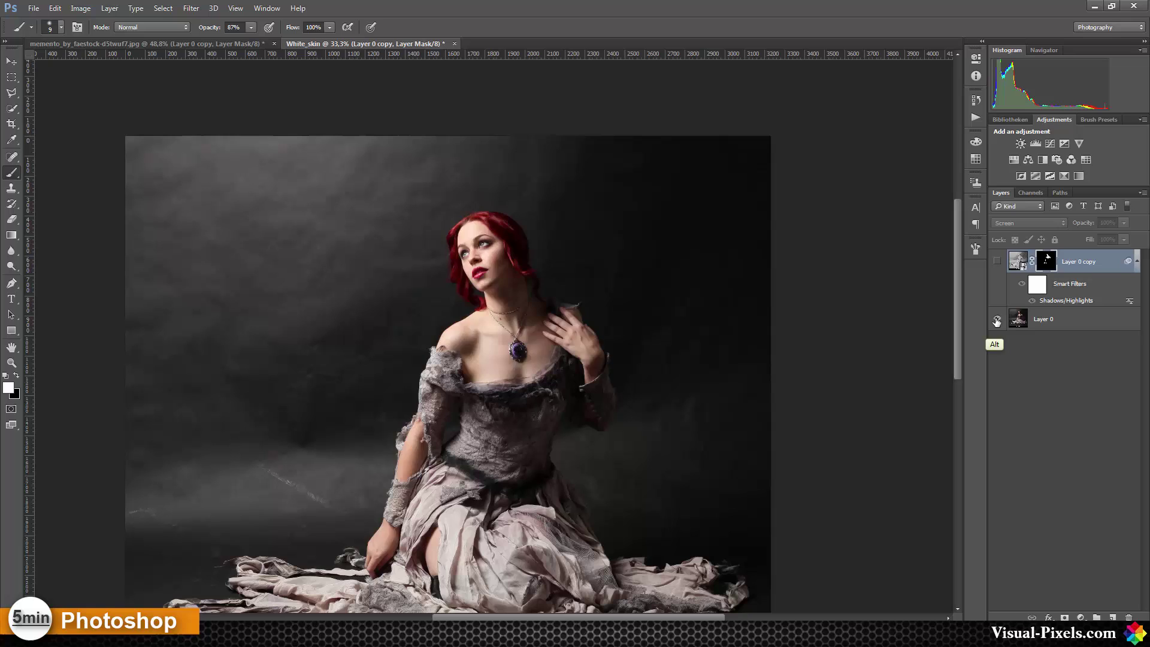
{"action": "left_click", "coordinate": [997, 320], "text": "alt"}
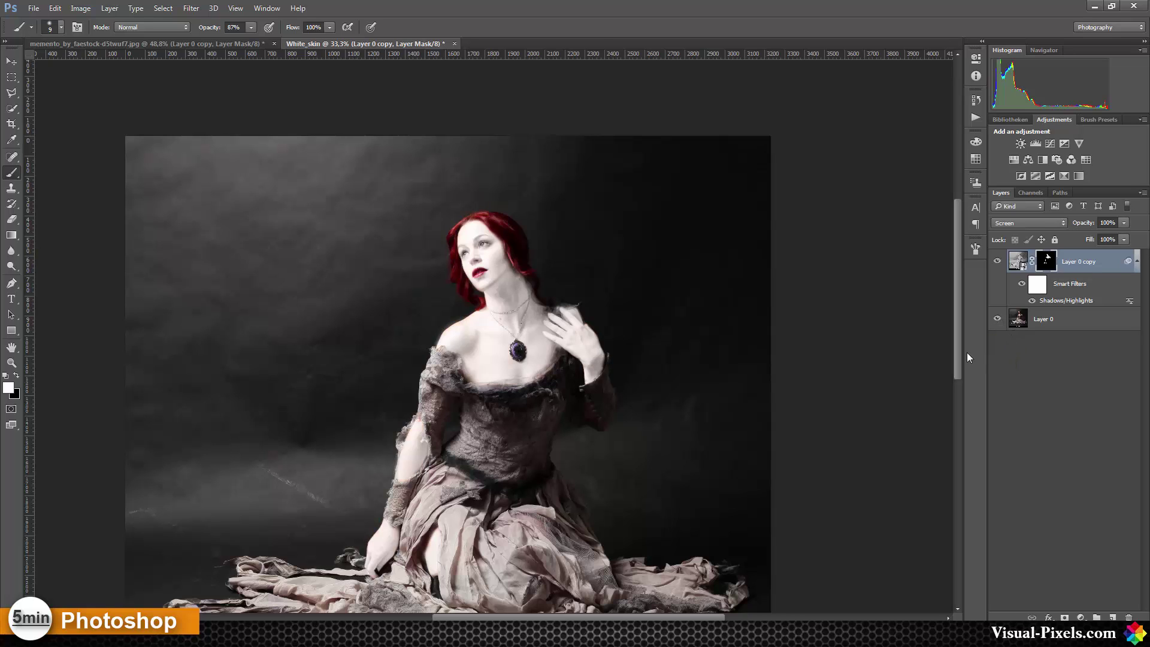